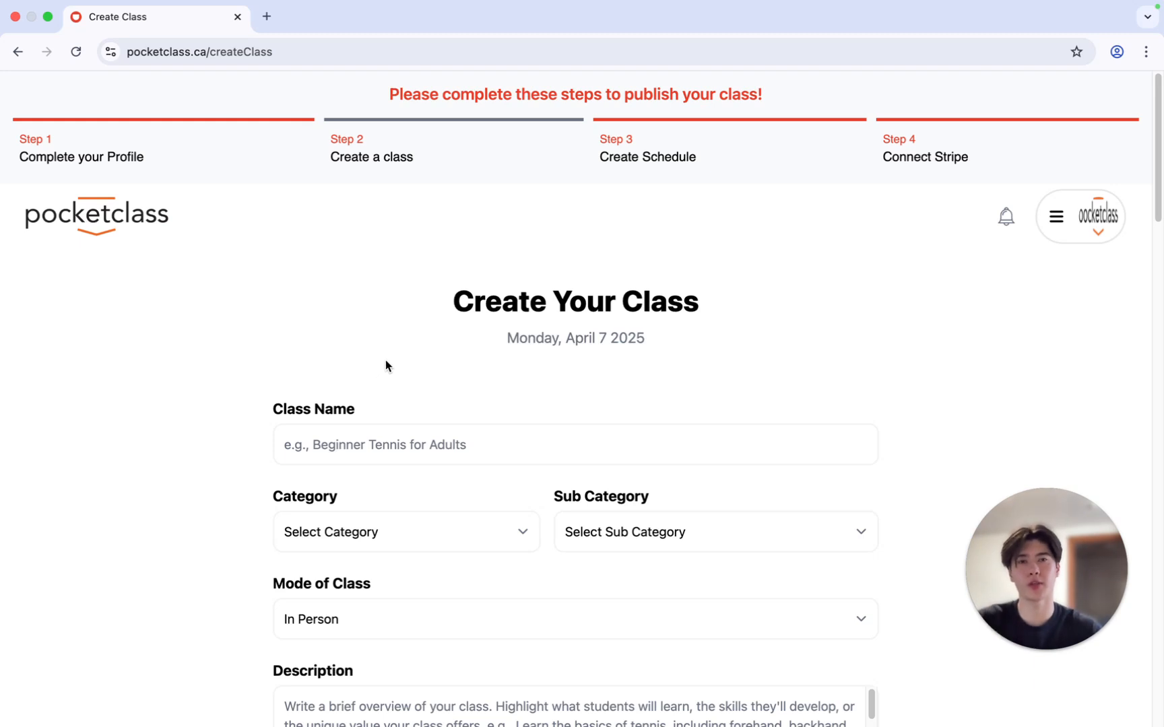
# Enter the class name as "Personal Training with" followed by the instructor's first name
pyautogui.scroll(-1, 389, 364)
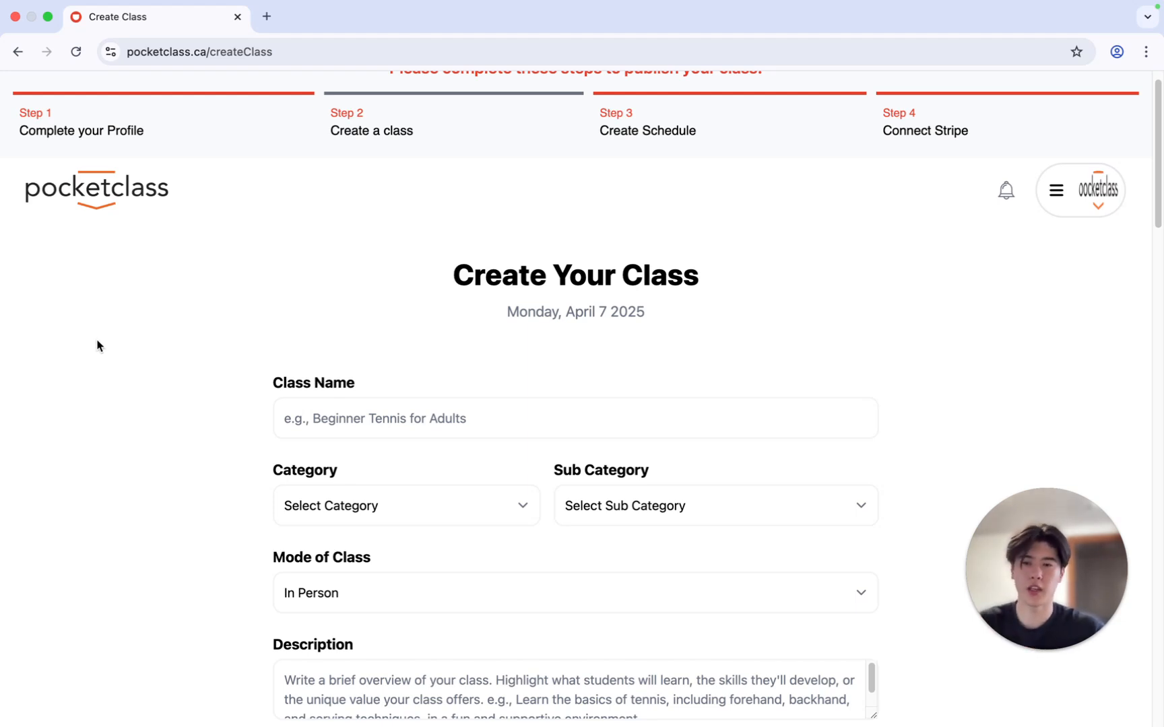
pyautogui.scroll(-1, 452, 365)
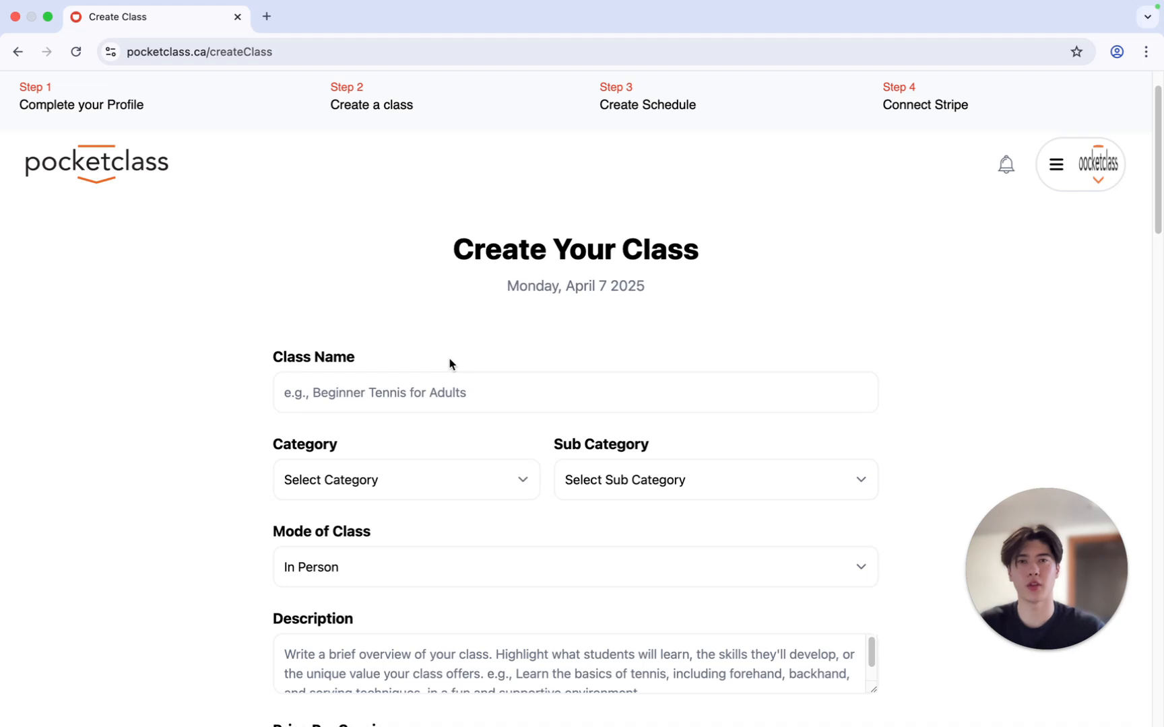
pyautogui.click(426, 393)
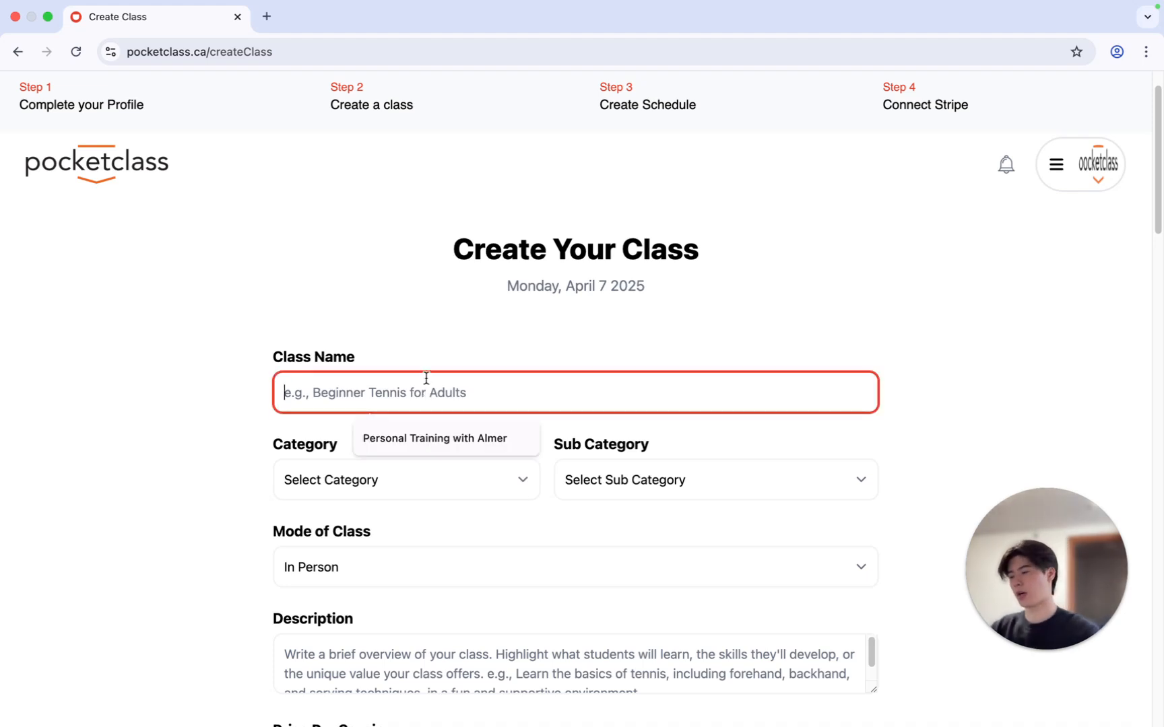
pyautogui.write('Personal Training')
pyautogui.press('BackSpace')
pyautogui.press('BackSpace')
pyautogui.write('ng with Almer')
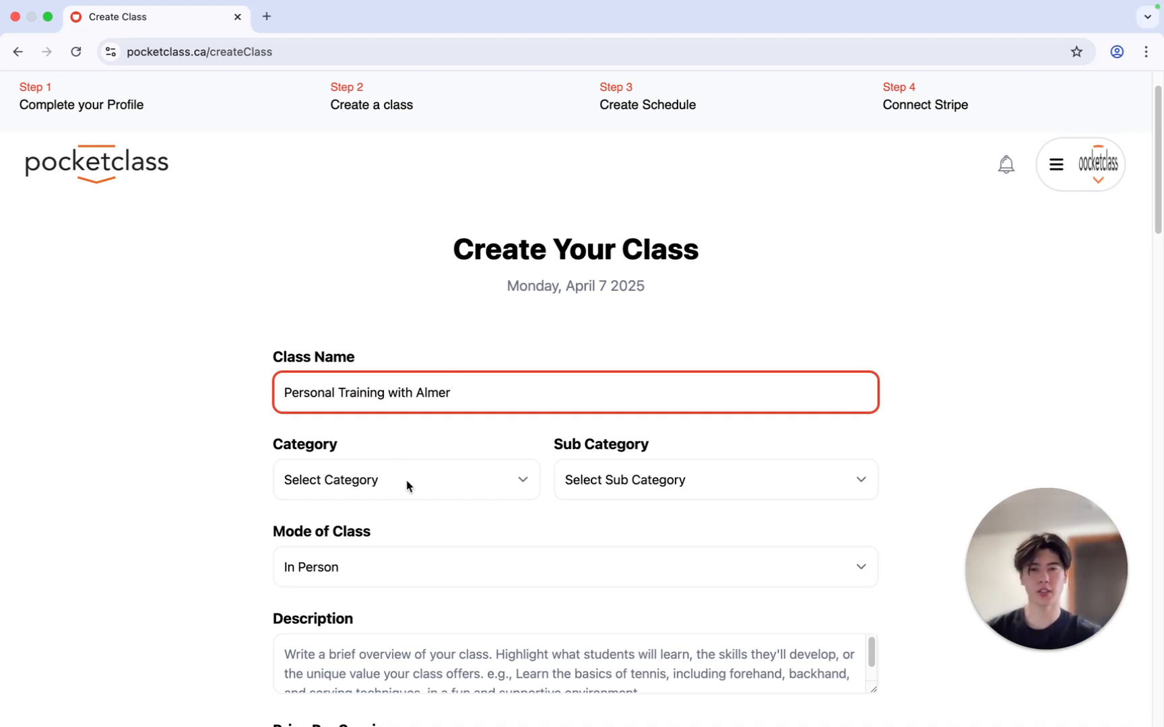
# Set the class category to Sport and the sub category to Personal Training
pyautogui.scroll(-1, 408, 483)
pyautogui.click(442, 457)
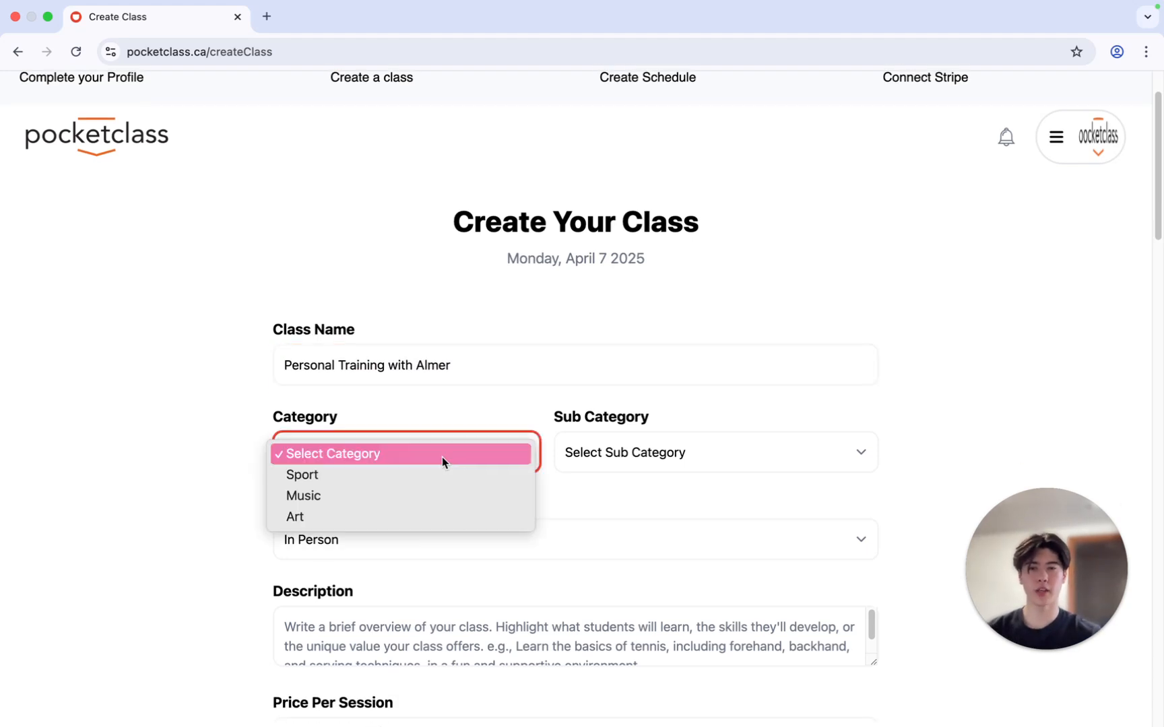
pyautogui.click(426, 487)
pyautogui.click(645, 454)
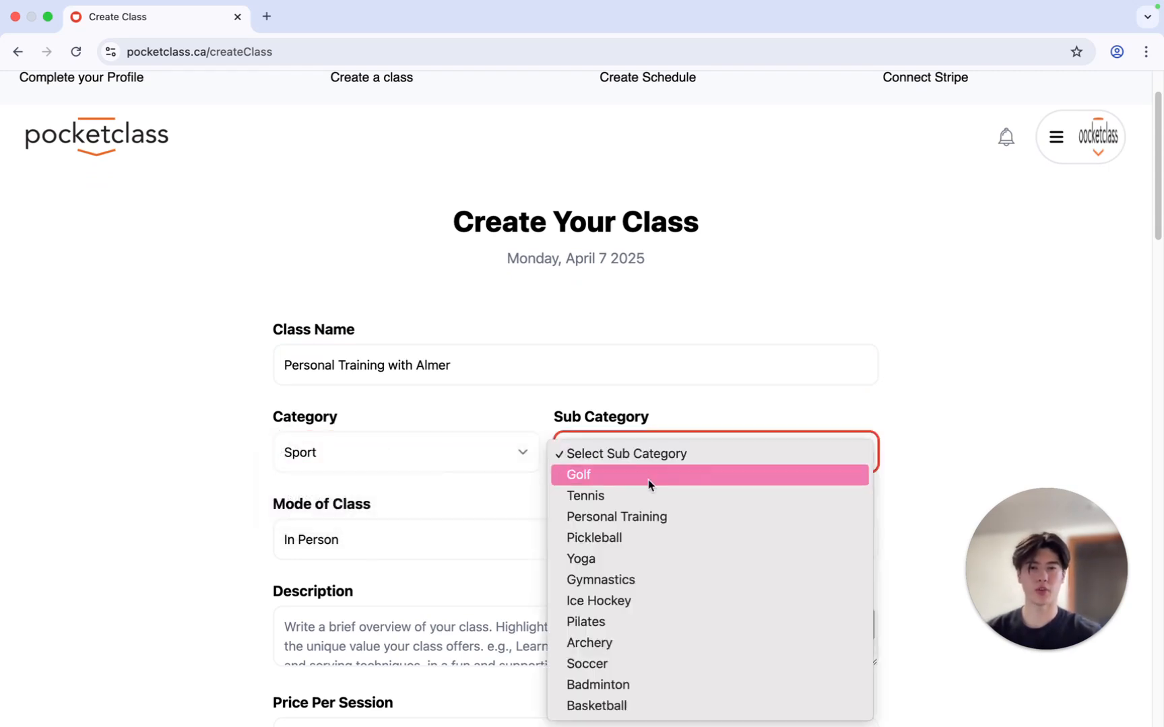
pyautogui.click(653, 519)
# Choose In Person as the mode of class
pyautogui.scroll(-2, 613, 520)
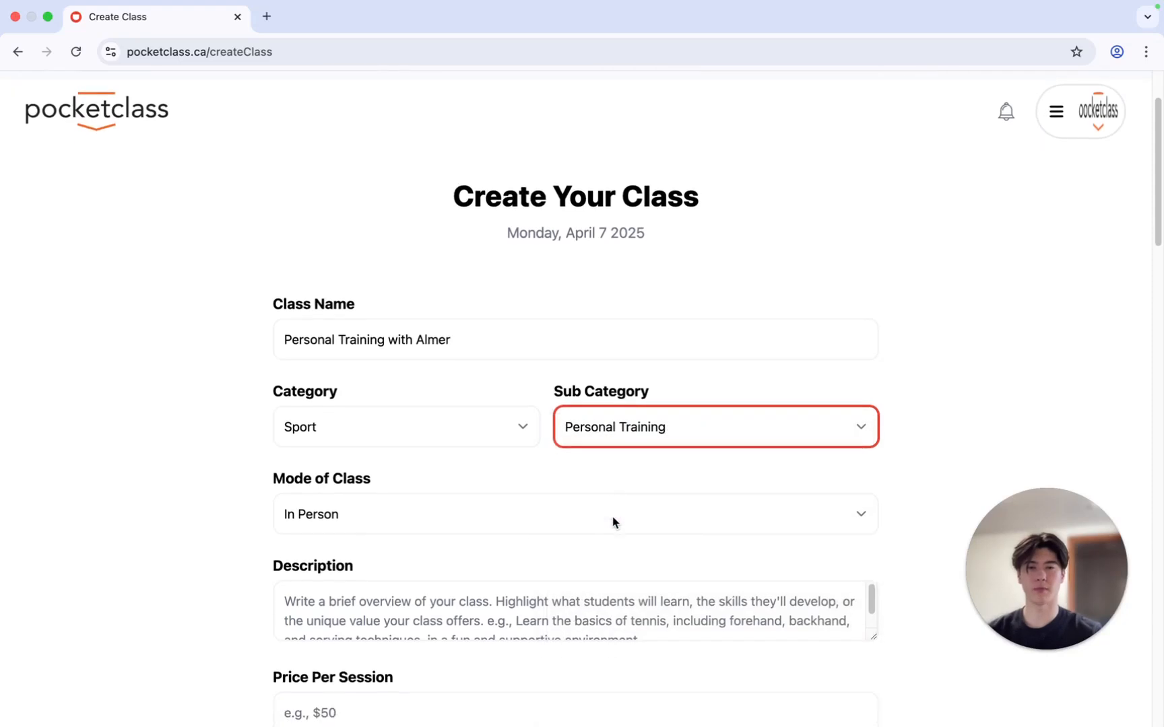
pyautogui.scroll(-1, 323, 505)
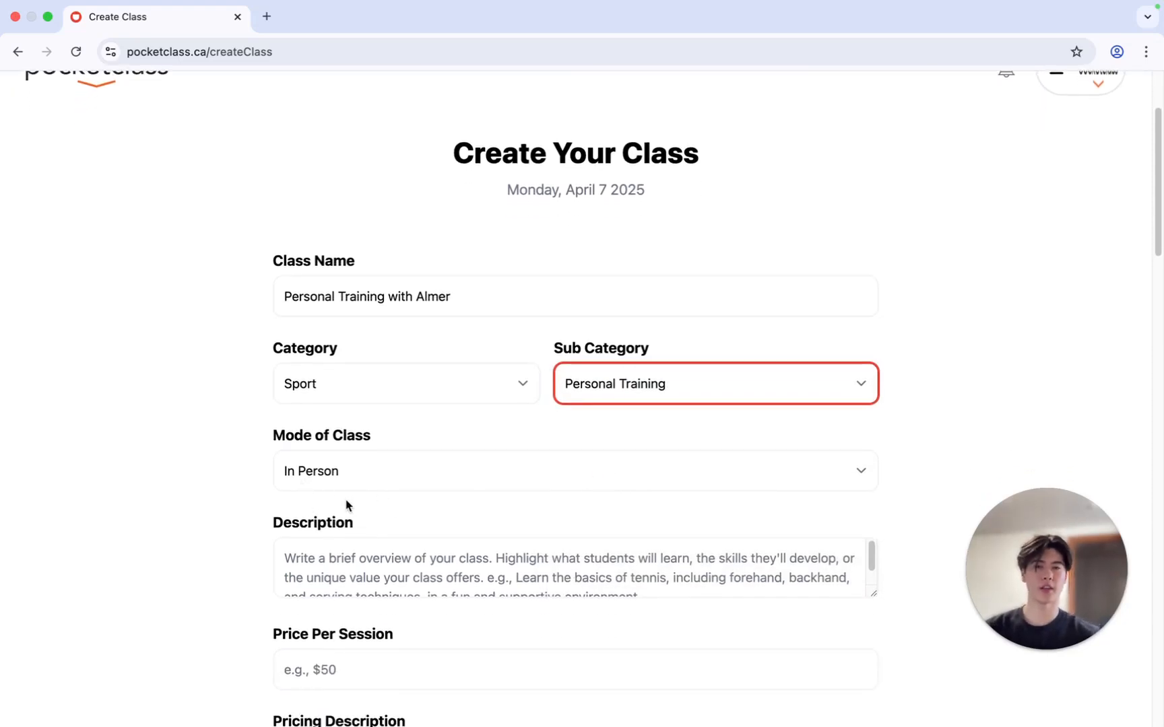
pyautogui.click(381, 476)
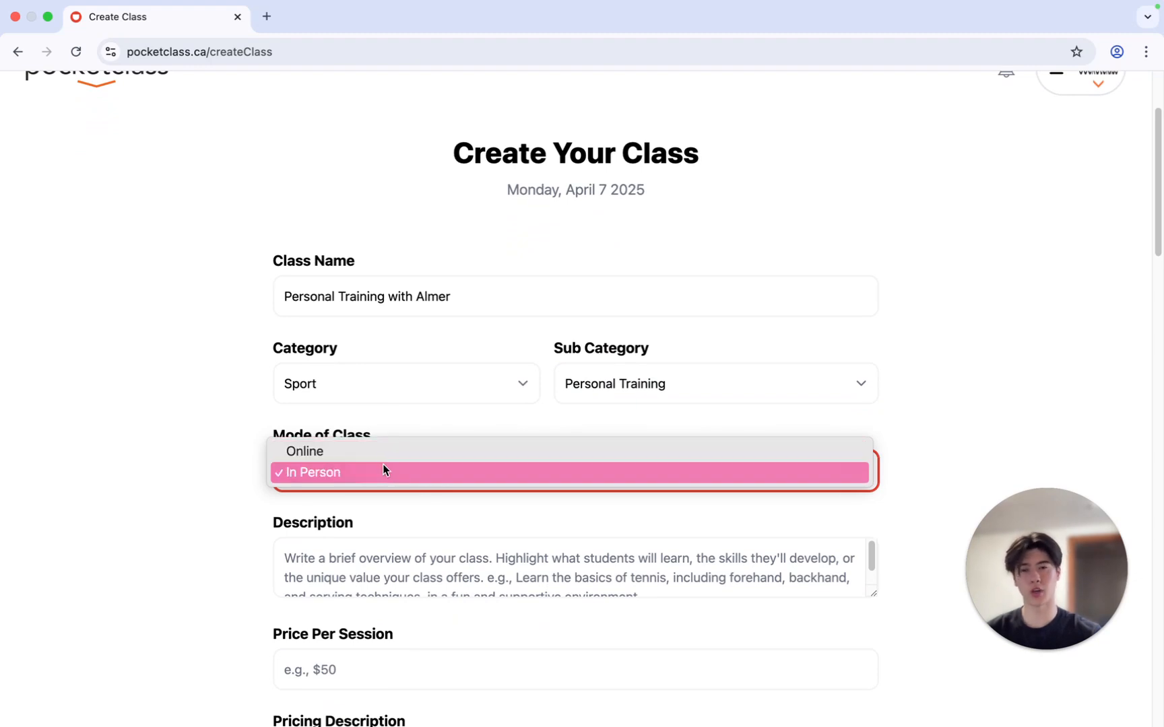
pyautogui.click(381, 470)
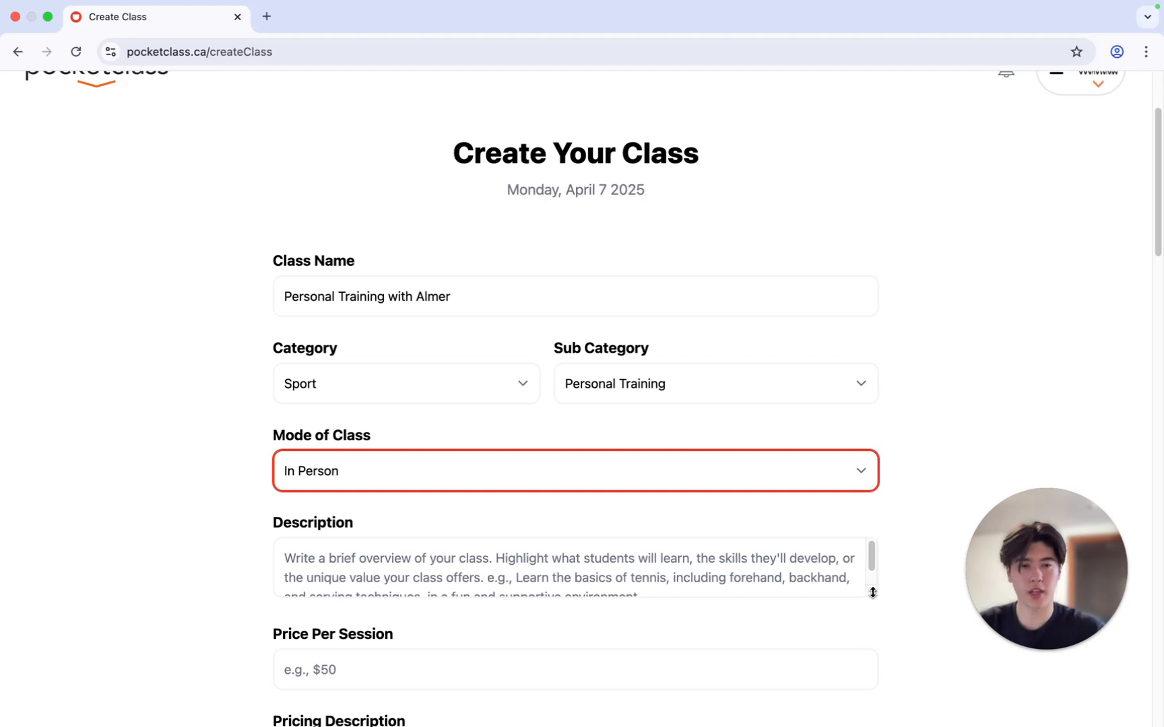
# Enlarge the Description box and paste the prepared text starting with "This is a test class created for demonstration purposes only."
pyautogui.moveTo(872, 593); pyautogui.dragTo(860, 713)
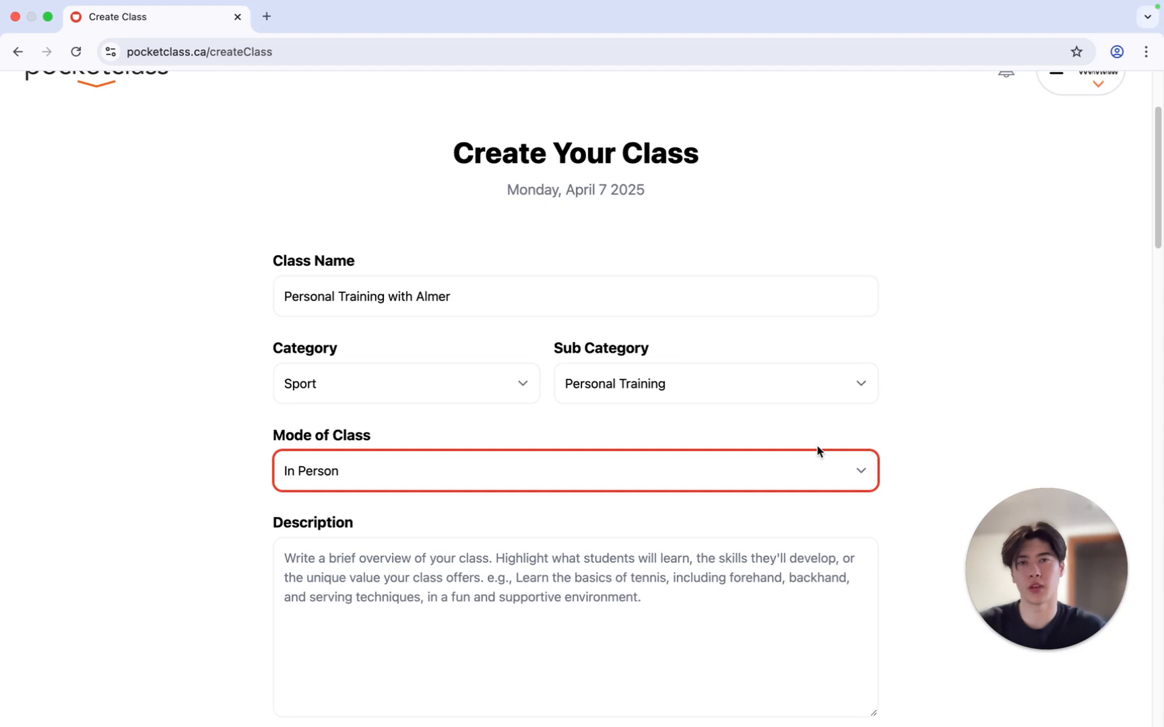
pyautogui.scroll(-3, 817, 450)
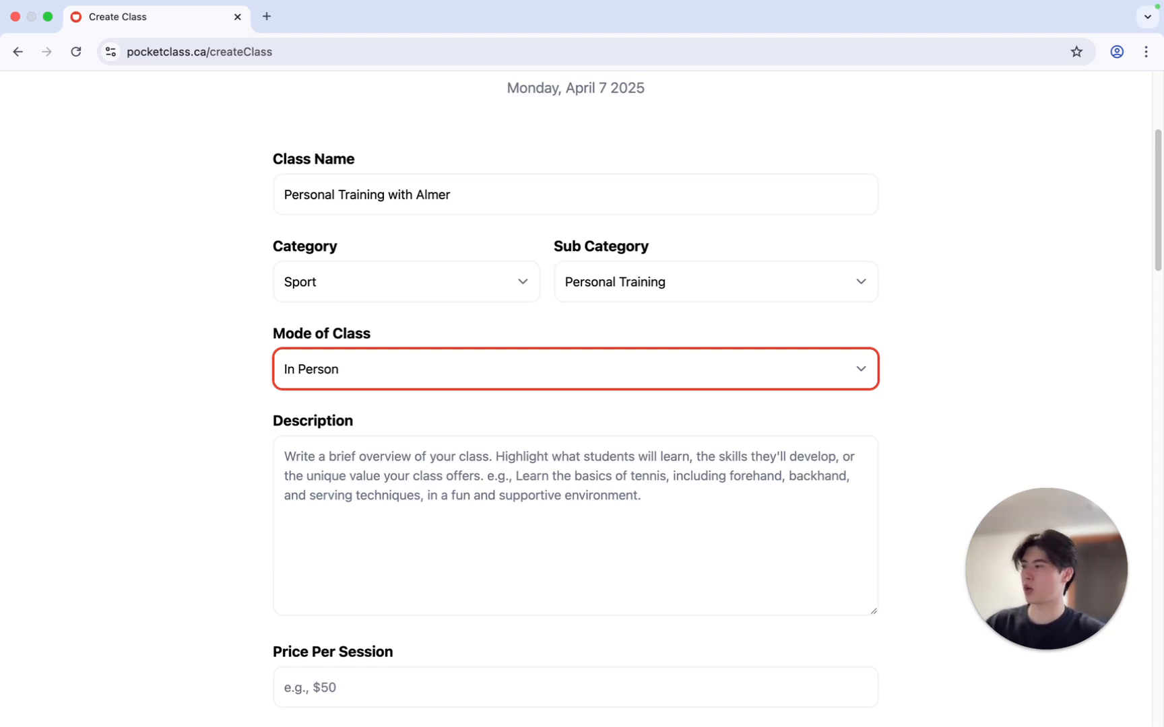
pyautogui.press('super+Tab')
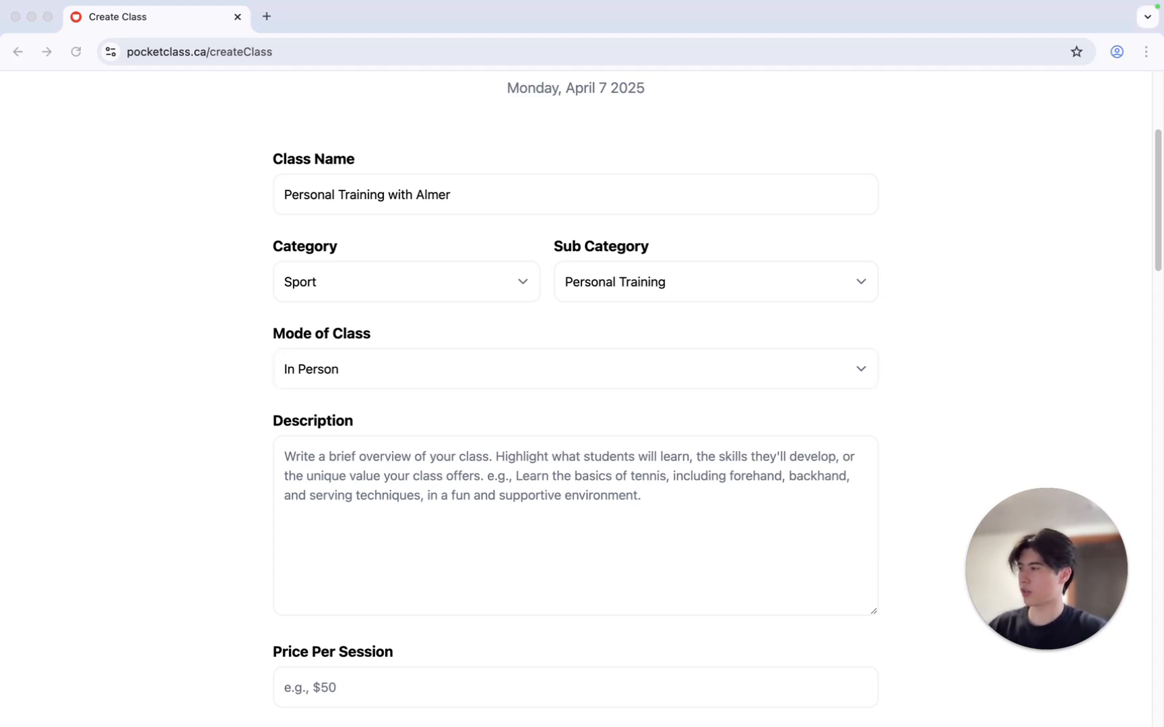
pyautogui.press('super+Tab')
pyautogui.click(512, 513)
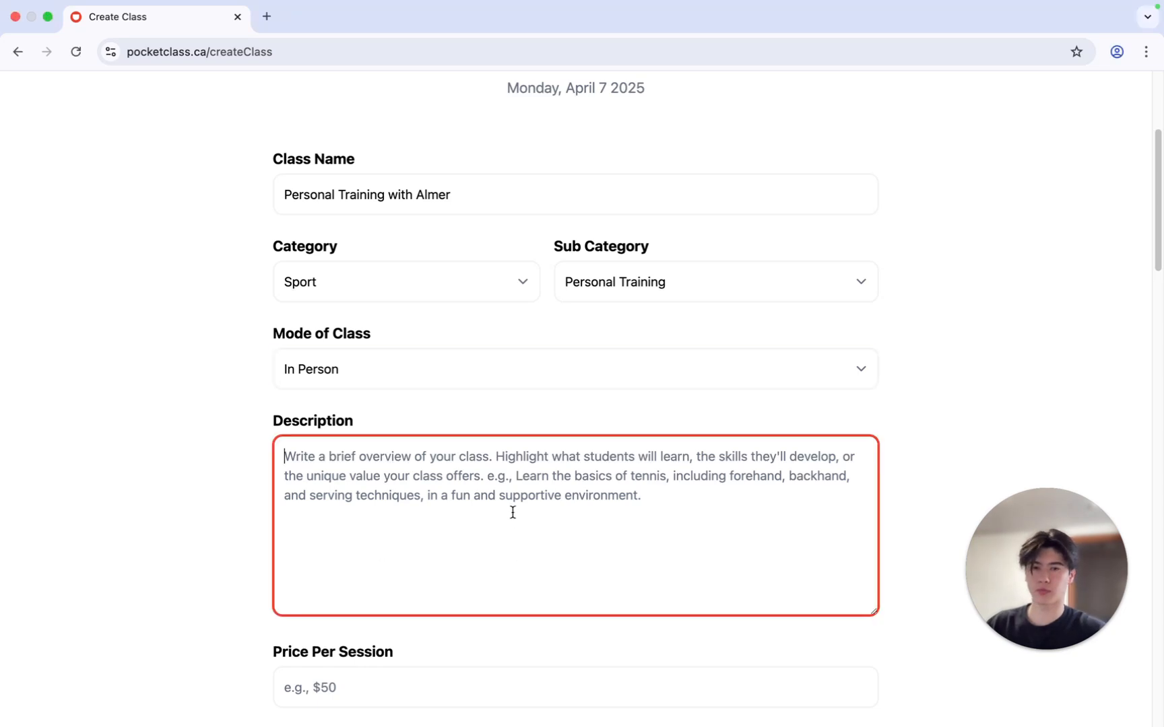
pyautogui.write("This is a test class created for demonstration purposes only. In a real session, I would work with you to build personalized fitness plans tailored to your goals — whether that’s strength, endurance, or general wellness. Please note: this is not an active class and is only used to showcase how PocketClass works from the instructor's side.")
# Set the price per session to 100
pyautogui.scroll(-4, 933, 502)
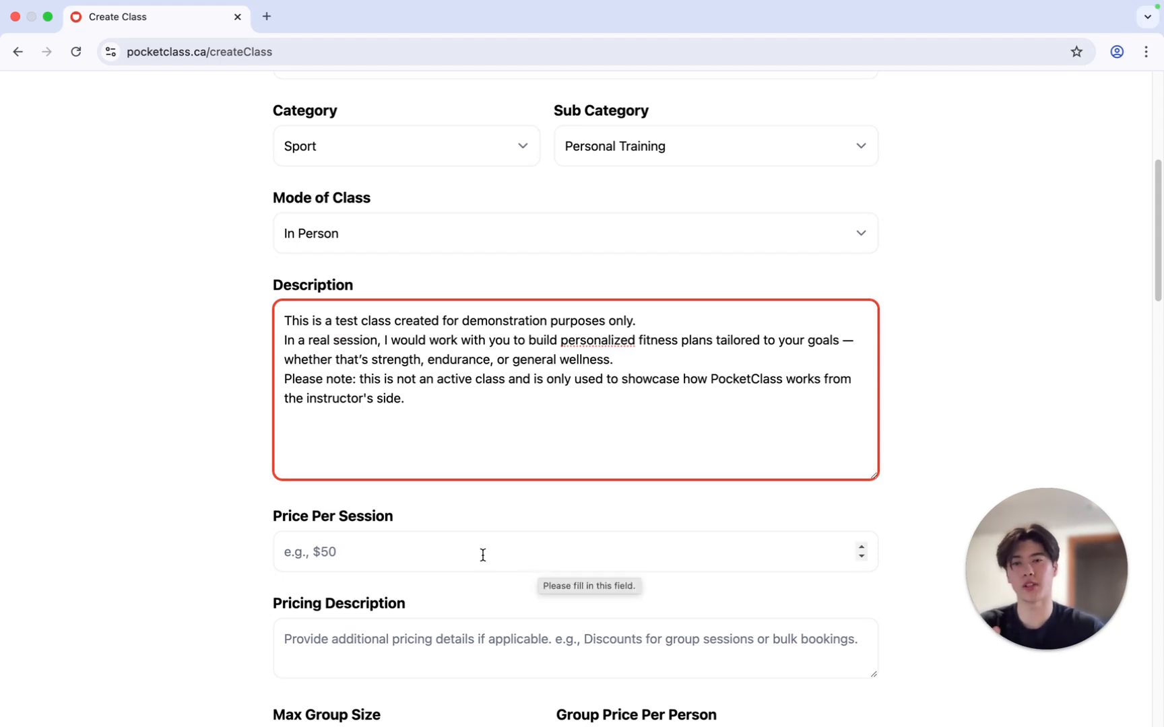
pyautogui.click(462, 551)
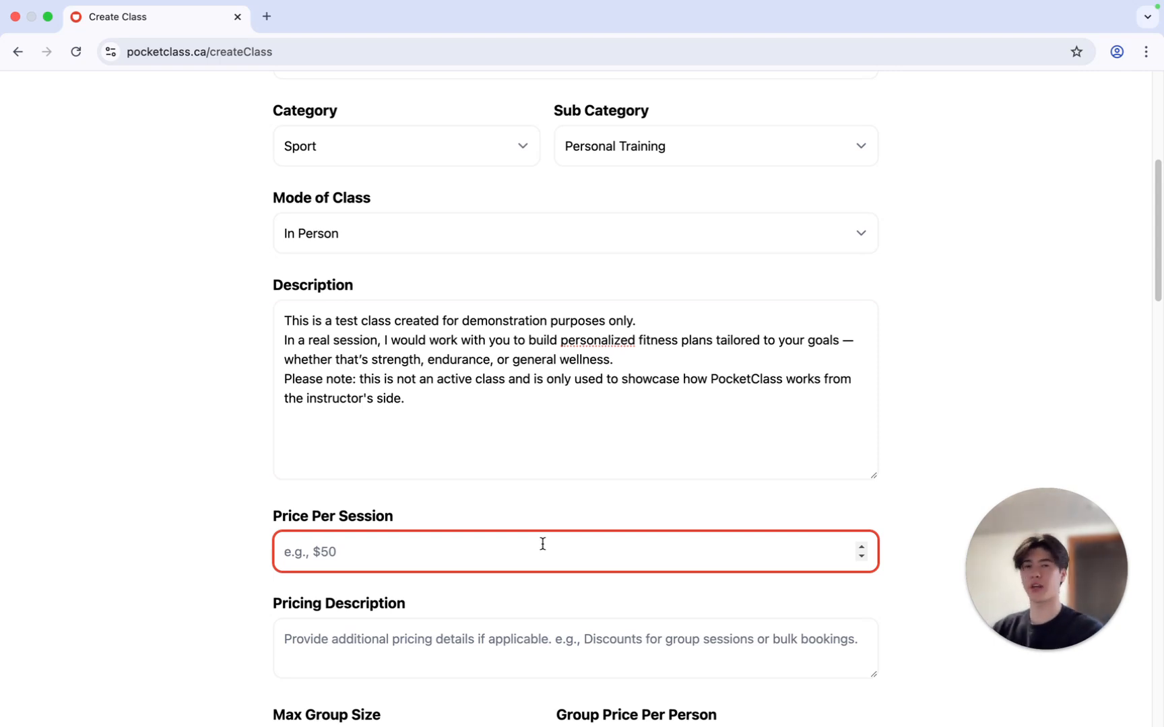
pyautogui.write('100')
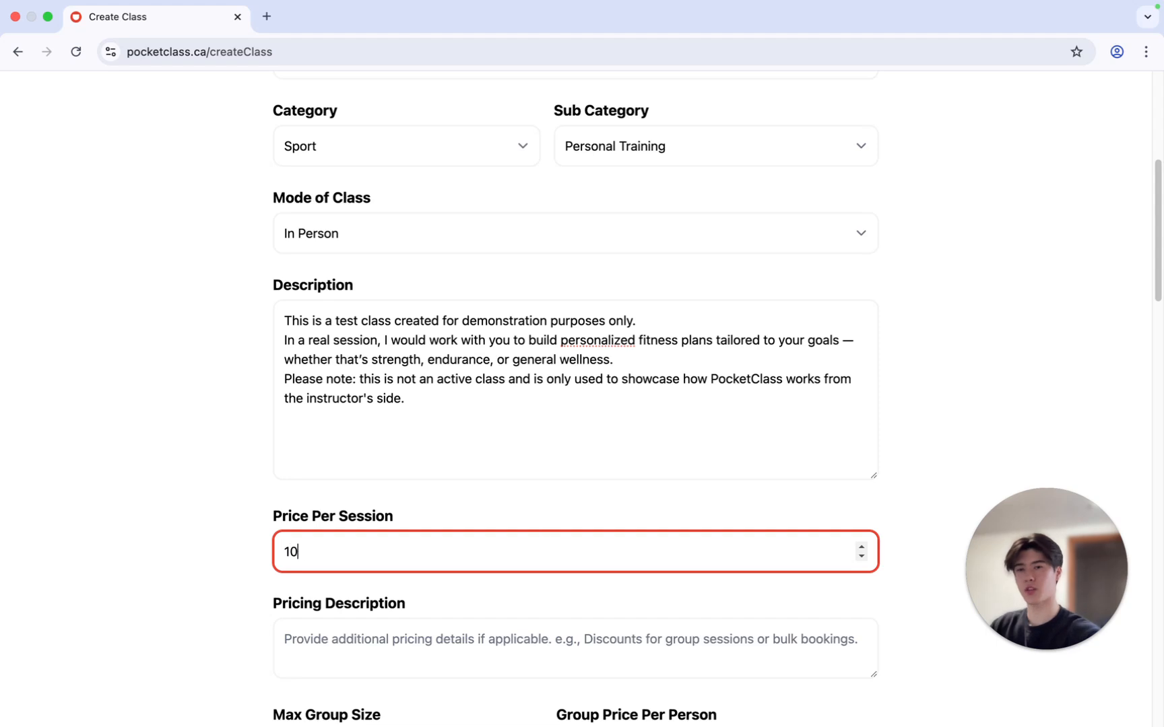
pyautogui.scroll(-3, 519, 558)
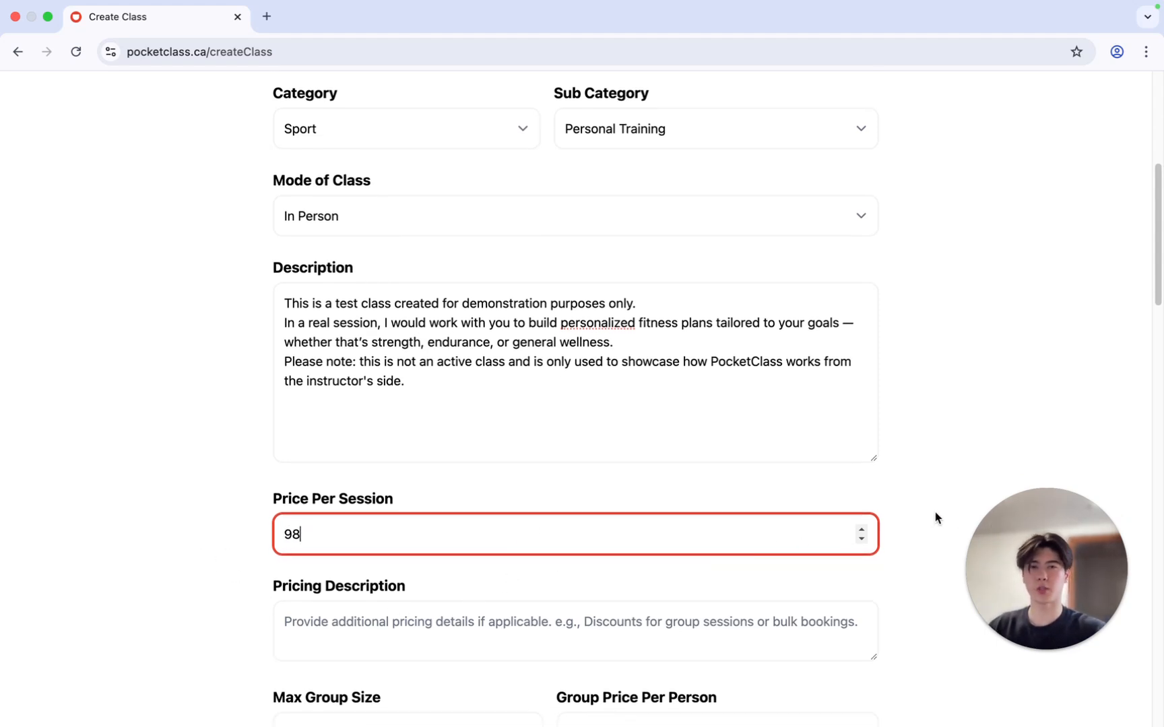
pyautogui.scroll(-1, 933, 515)
pyautogui.click(455, 602)
pyautogui.click(369, 506)
pyautogui.press('BackSpace')
pyautogui.press('BackSpace')
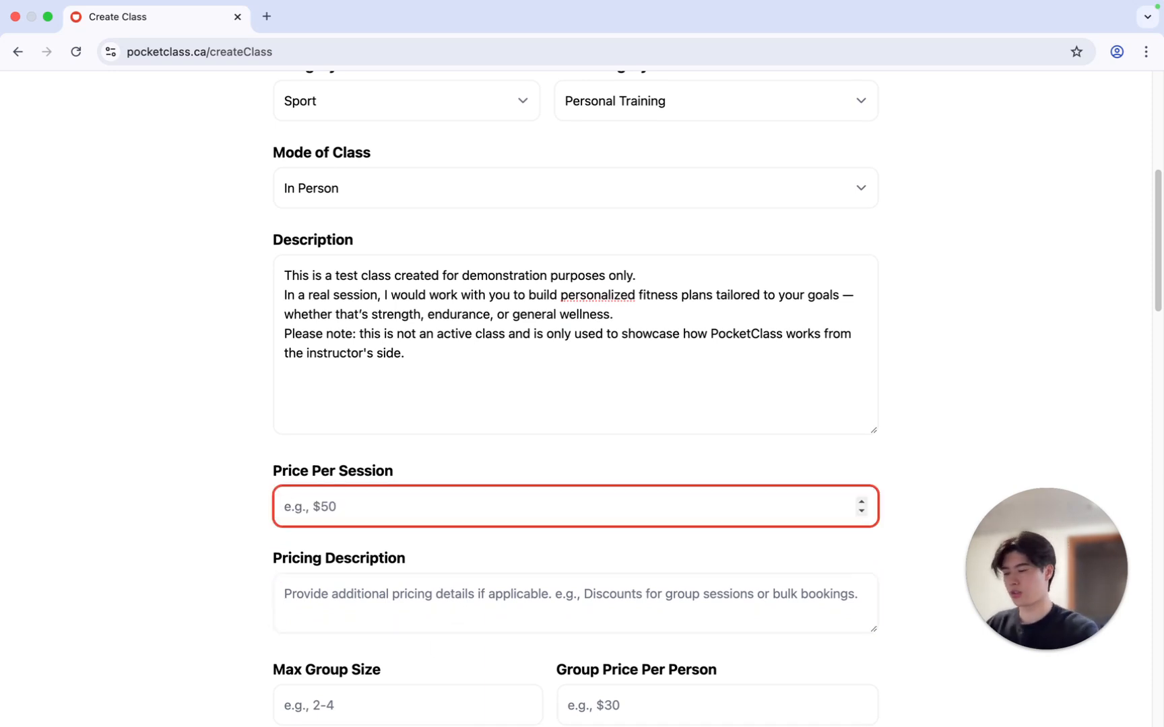
pyautogui.write('100')
# Paste the prepared pricing details ($100 per session, 1-on-1, 60 minutes, multi-session discounts) into the Pricing Description and enlarge its box
pyautogui.click(415, 594)
pyautogui.scroll(-1, 905, 561)
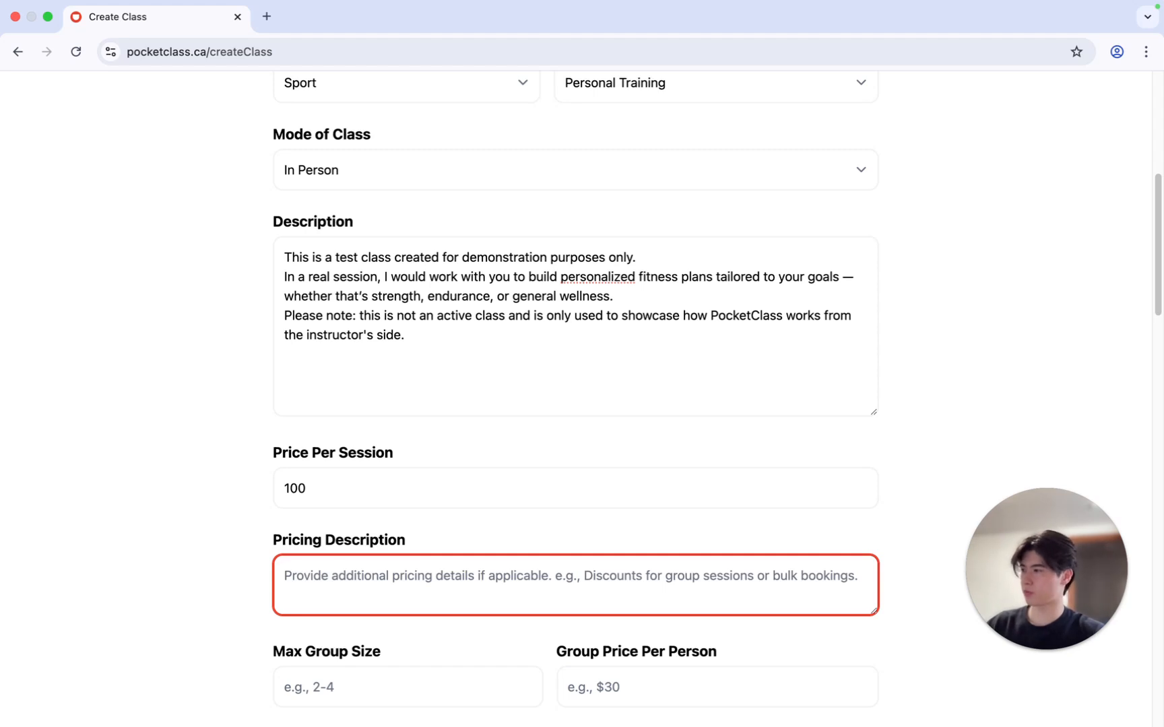
pyautogui.press('super+Tab')
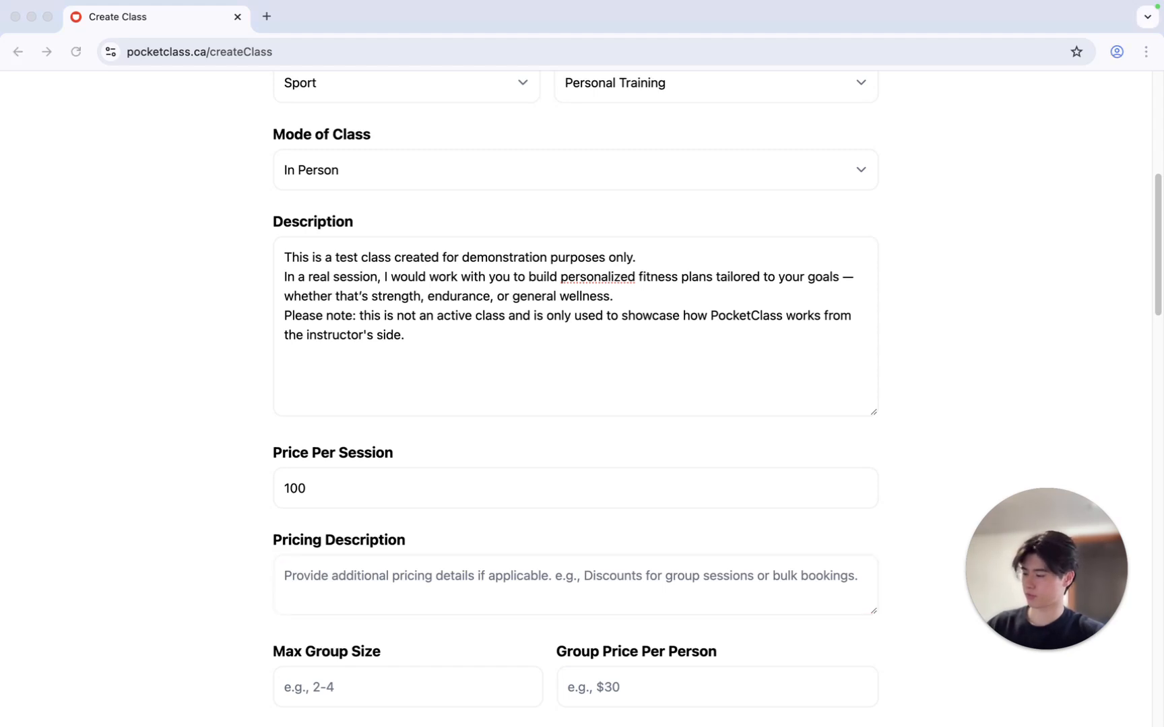
pyautogui.click(449, 575)
pyautogui.write('In a real class, discounted rates would be available for multi-session packages — perfect for clients looking to commit to a longer training plan.')
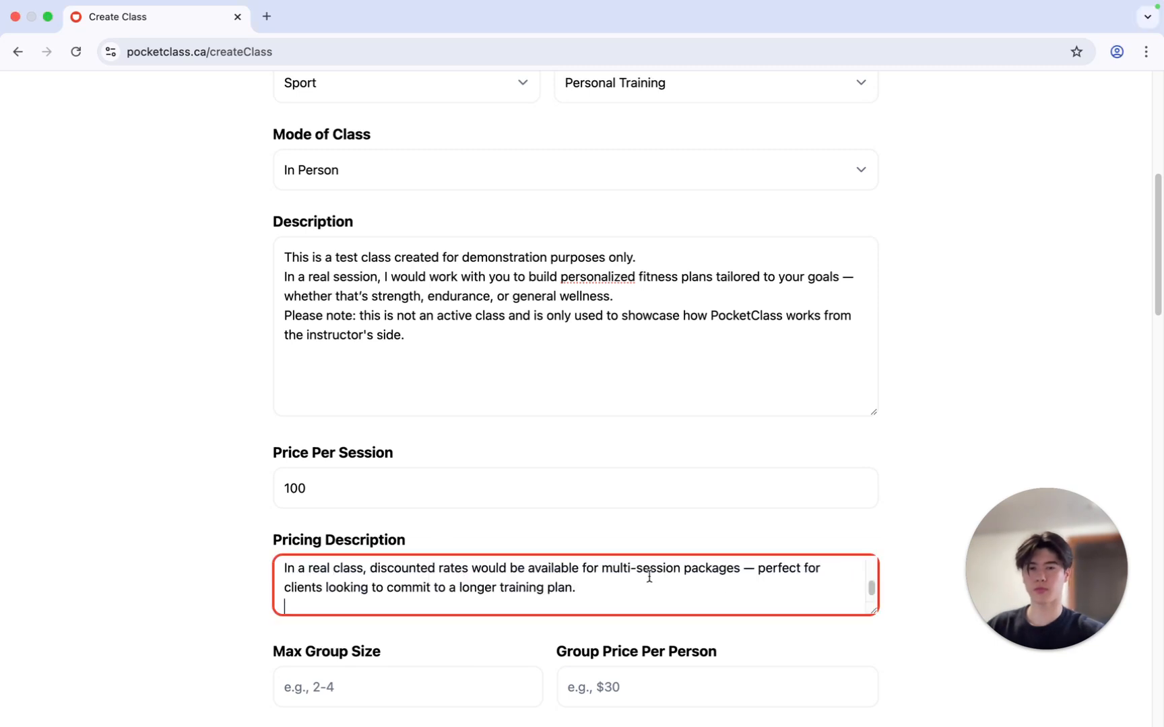
pyautogui.moveTo(873, 611); pyautogui.dragTo(883, 671)
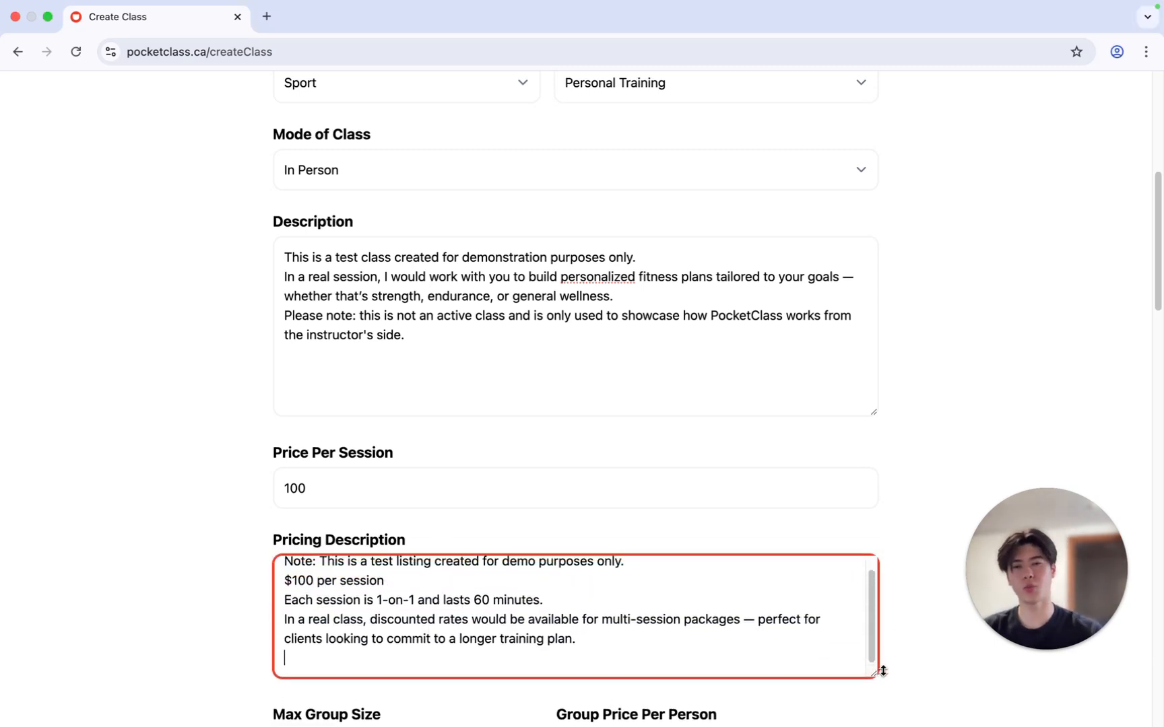
# Set the max group size to 10 and the group price per person to 10
pyautogui.scroll(-4, 901, 548)
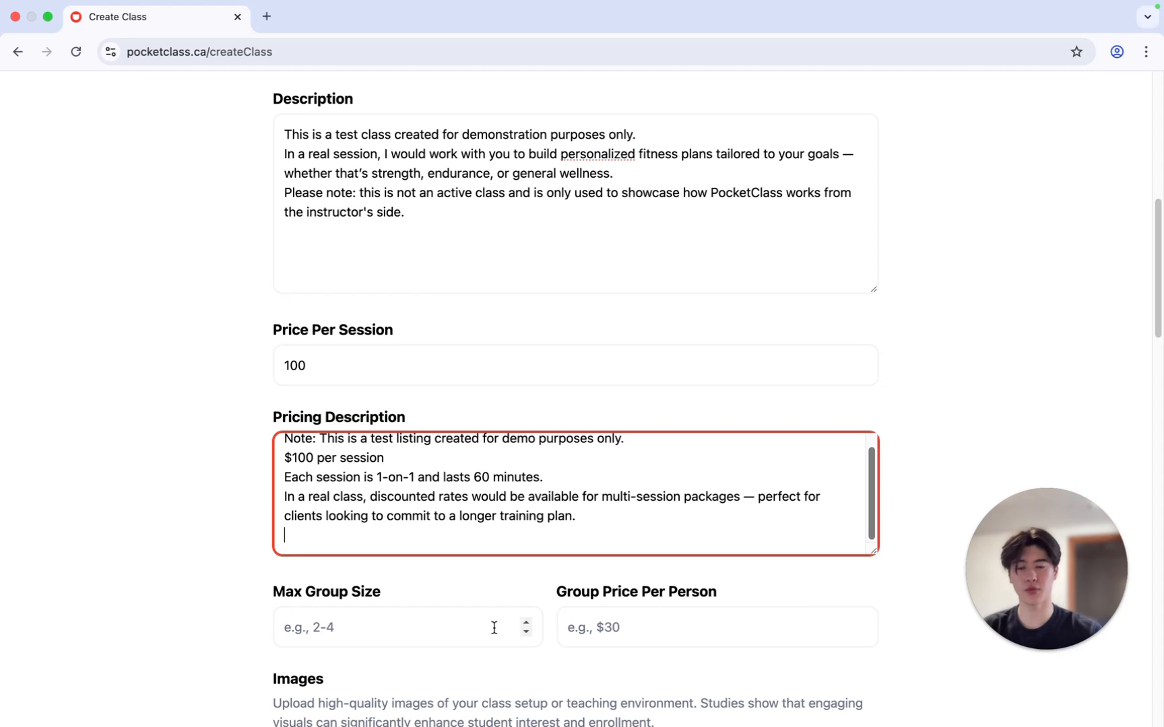
pyautogui.click(442, 618)
pyautogui.write('10')
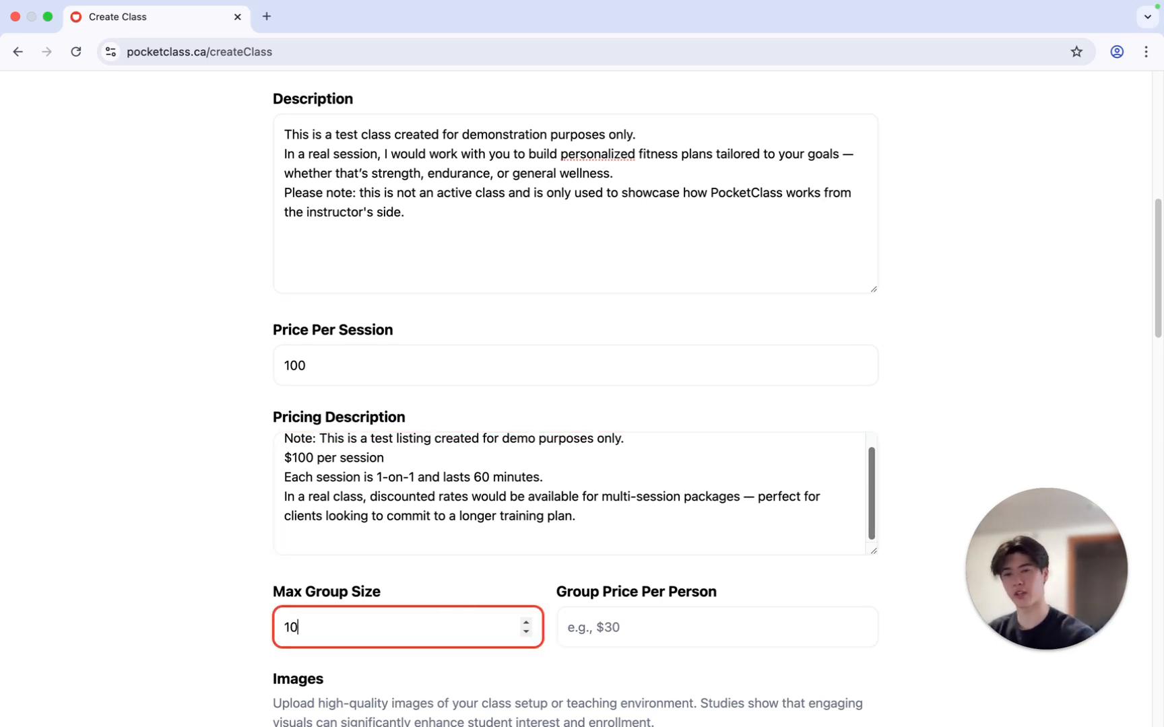
pyautogui.click(737, 613)
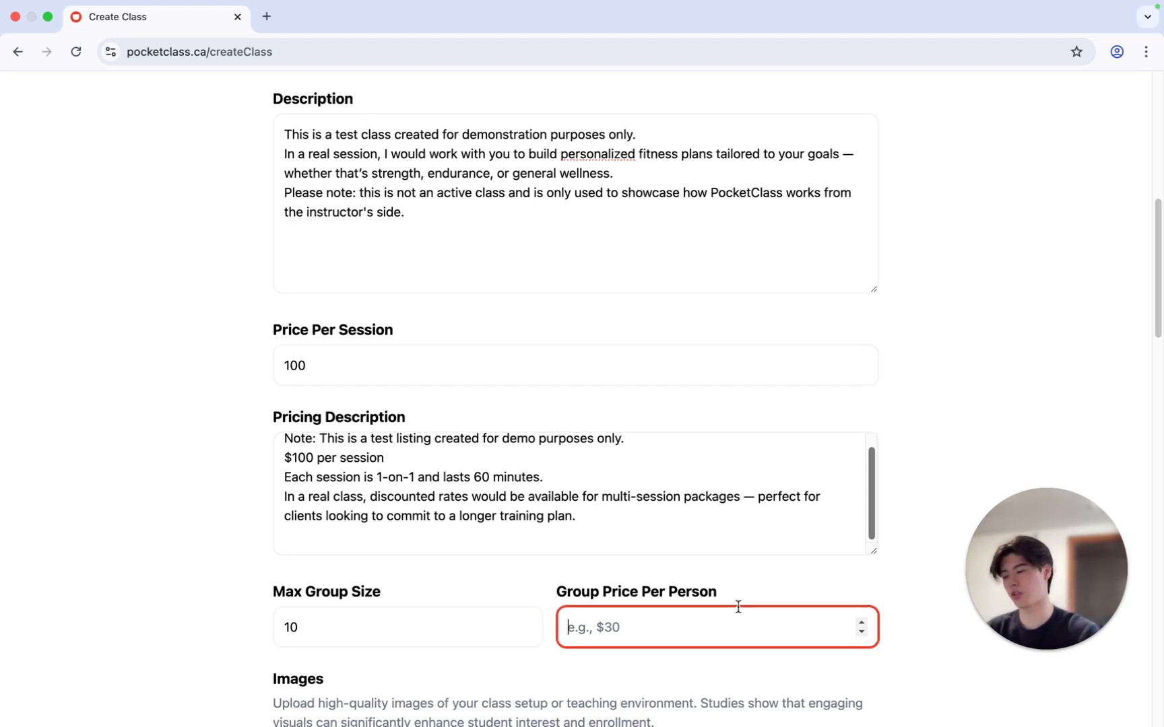
pyautogui.write('10')
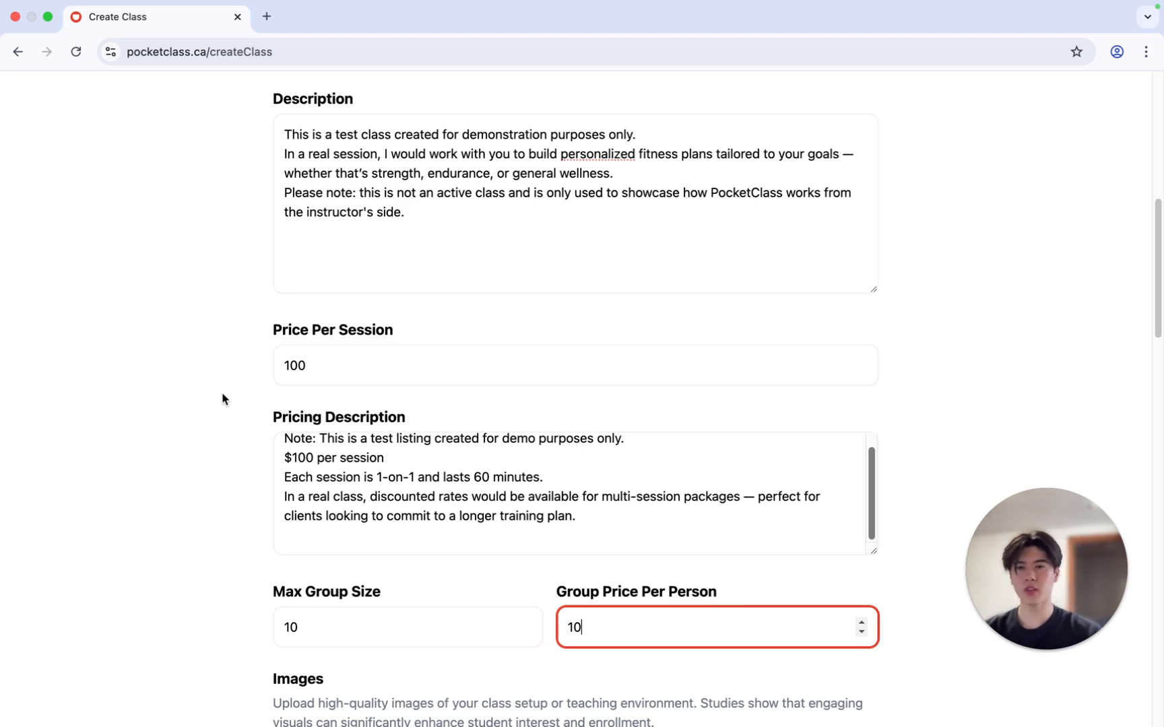
# Upload the three gym photos to the class images and move the bench-press photo to first place
pyautogui.scroll(-5, 933, 416)
pyautogui.scroll(-2, 932, 416)
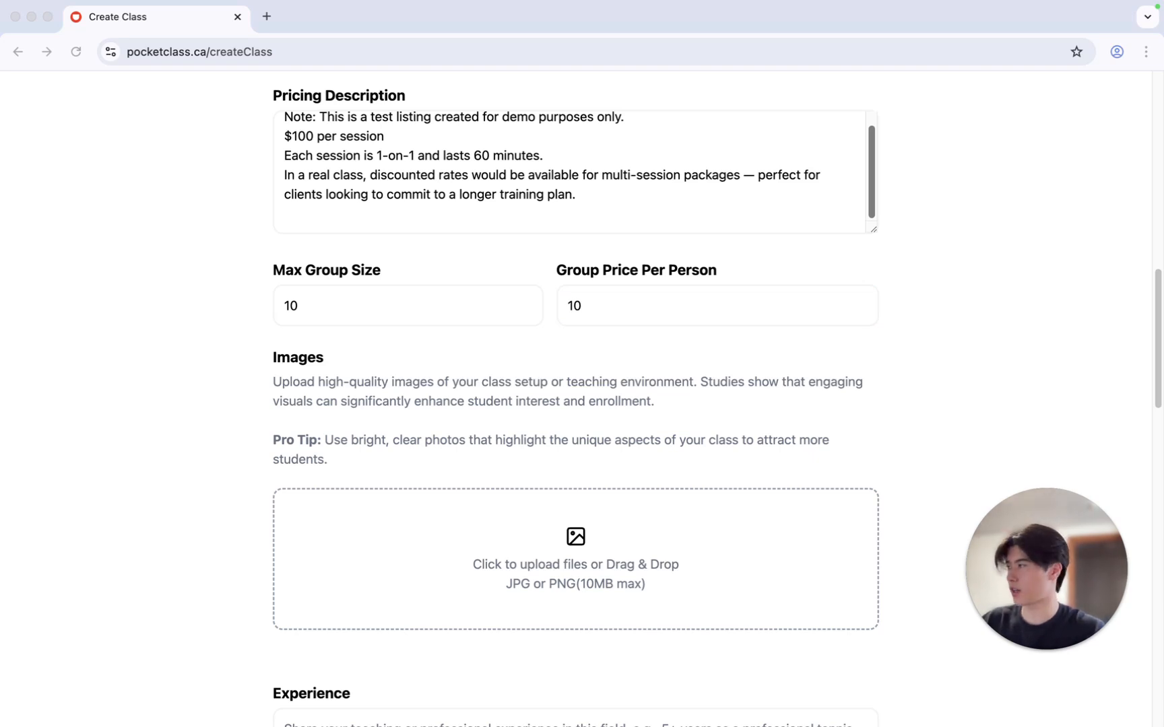
pyautogui.moveTo(0, 391); pyautogui.dragTo(527, 536)
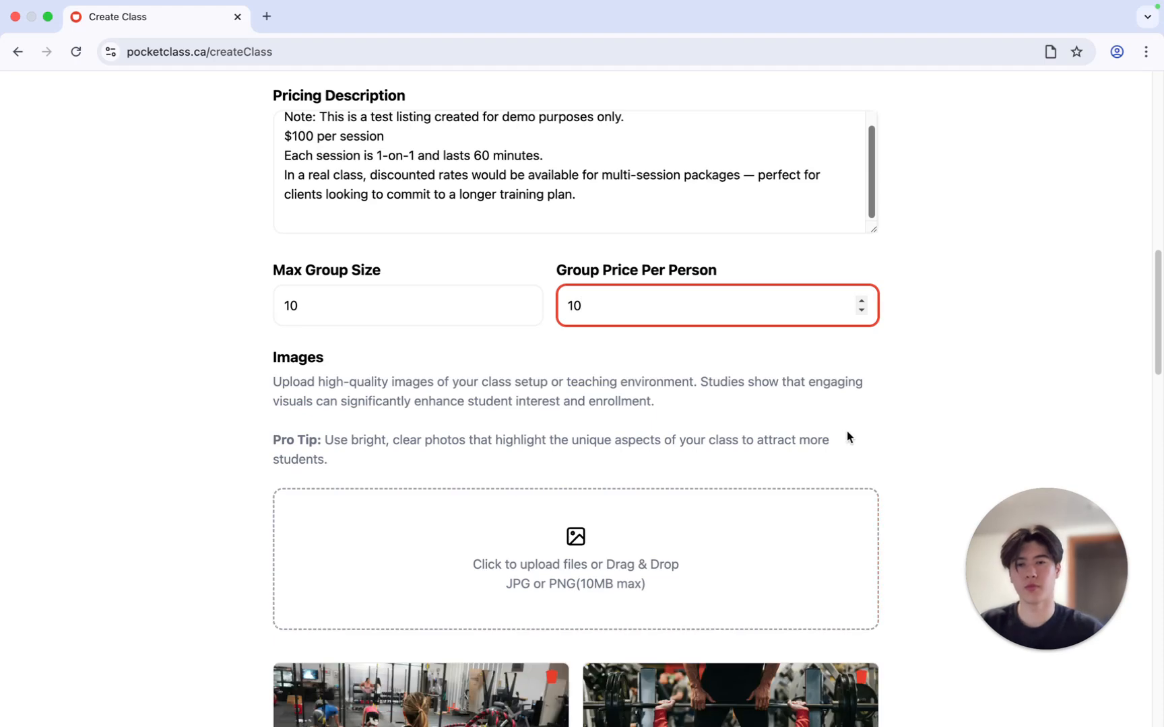
pyautogui.scroll(-5, 933, 442)
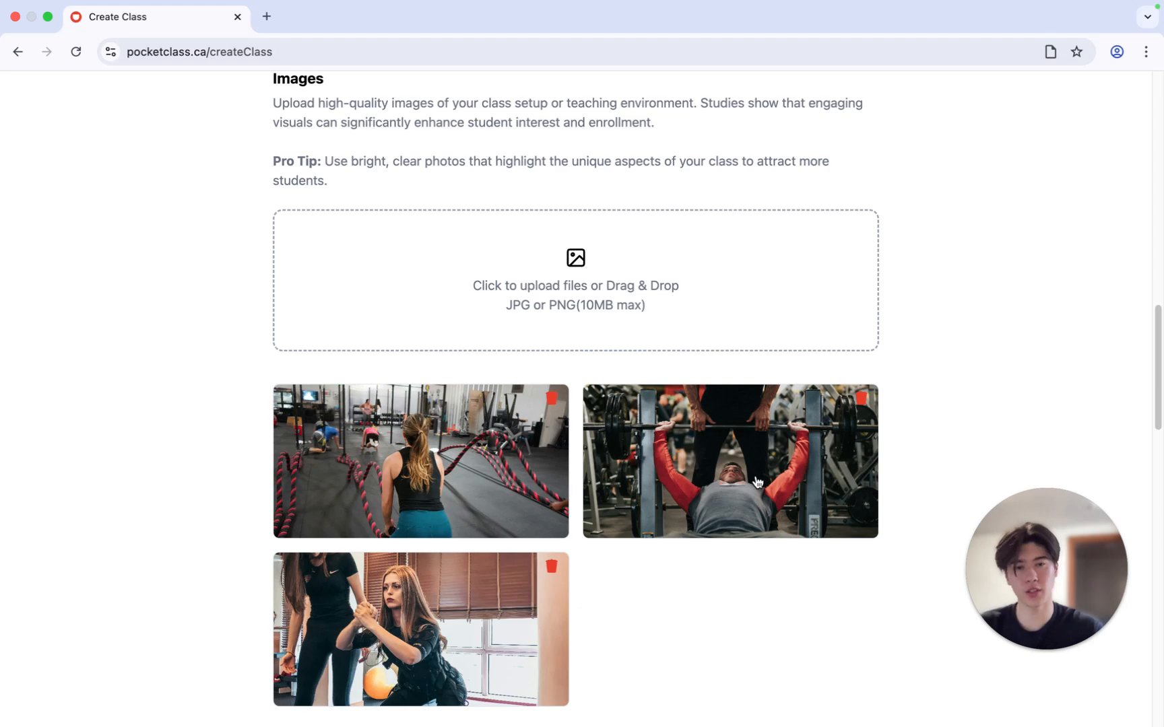
pyautogui.moveTo(757, 483); pyautogui.dragTo(463, 497)
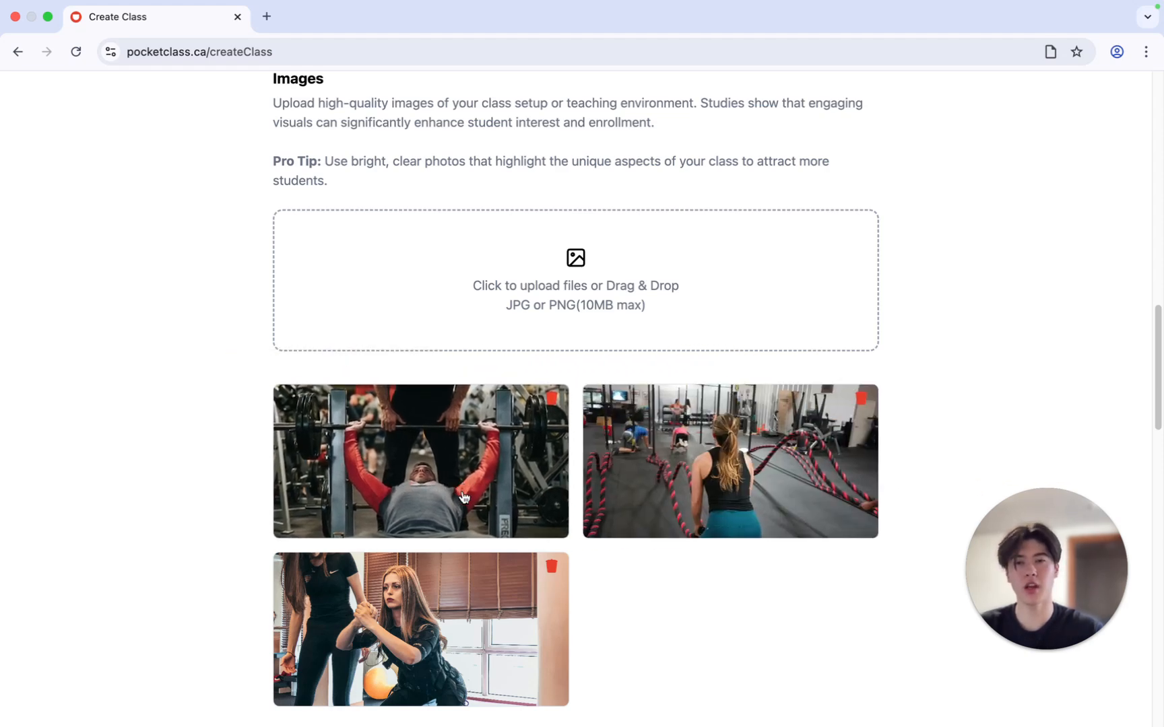
# Paste the prepared sample text on certified personal trainer experience (over 5 years) into the Experience field and enlarge its box
pyautogui.scroll(-2, 688, 563)
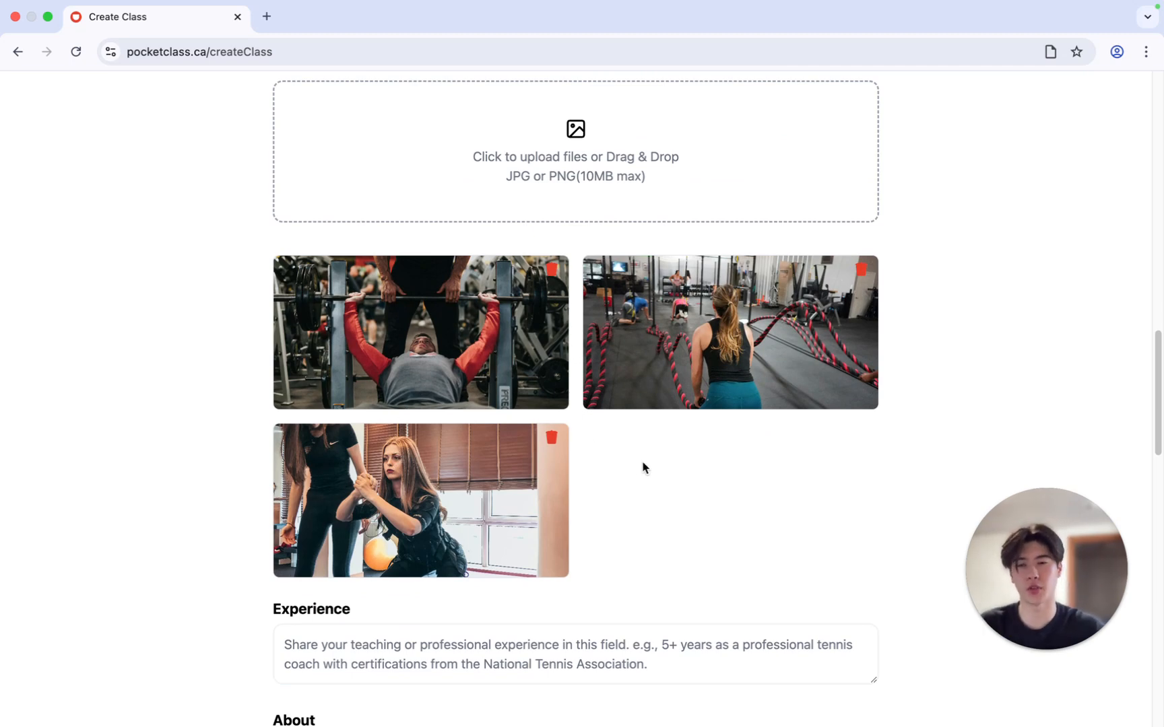
pyautogui.scroll(-1, 653, 469)
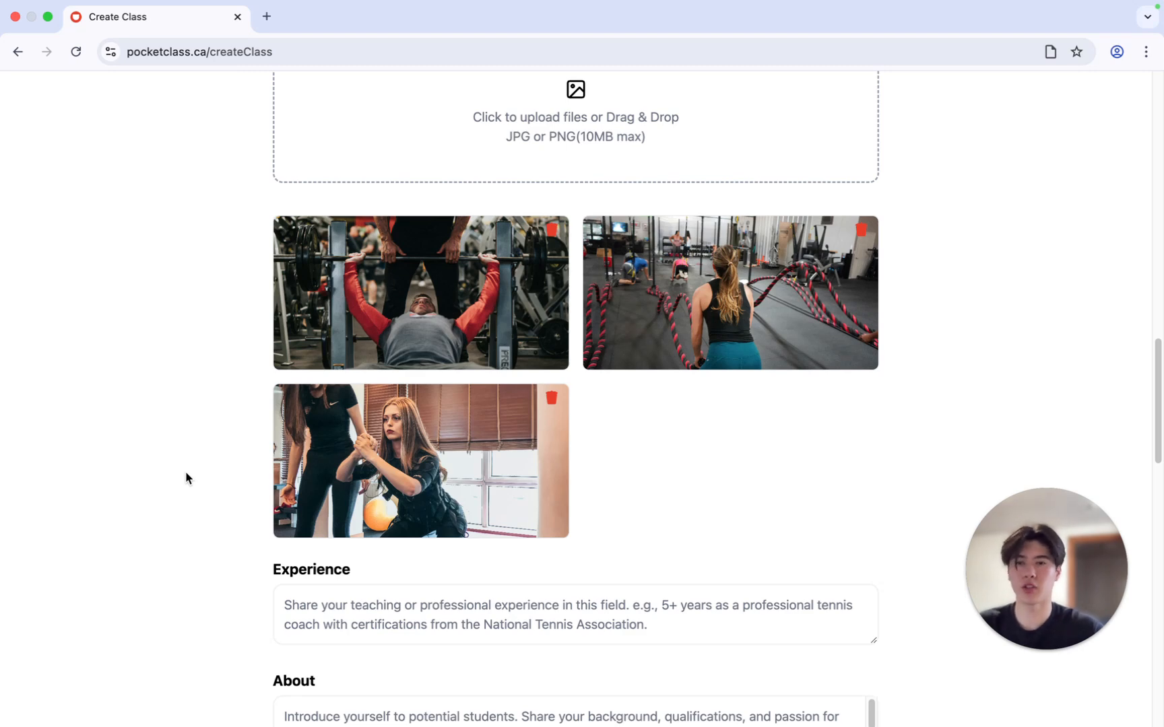
pyautogui.scroll(-1, 746, 522)
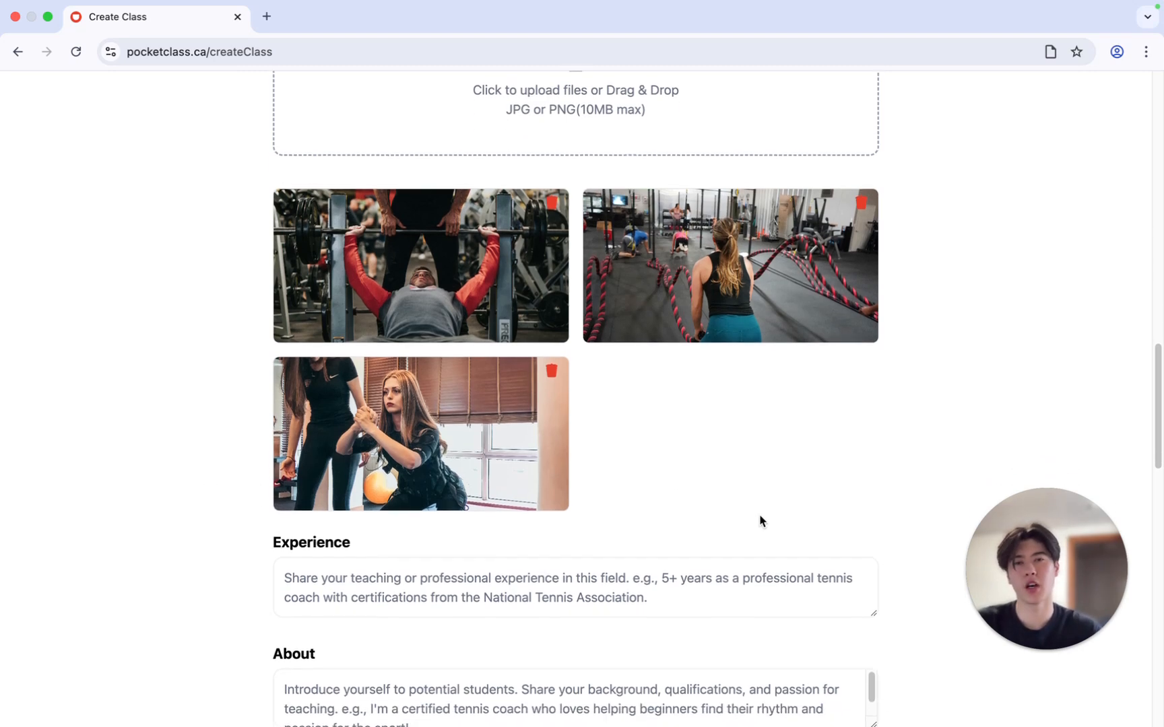
pyautogui.scroll(-1, 788, 488)
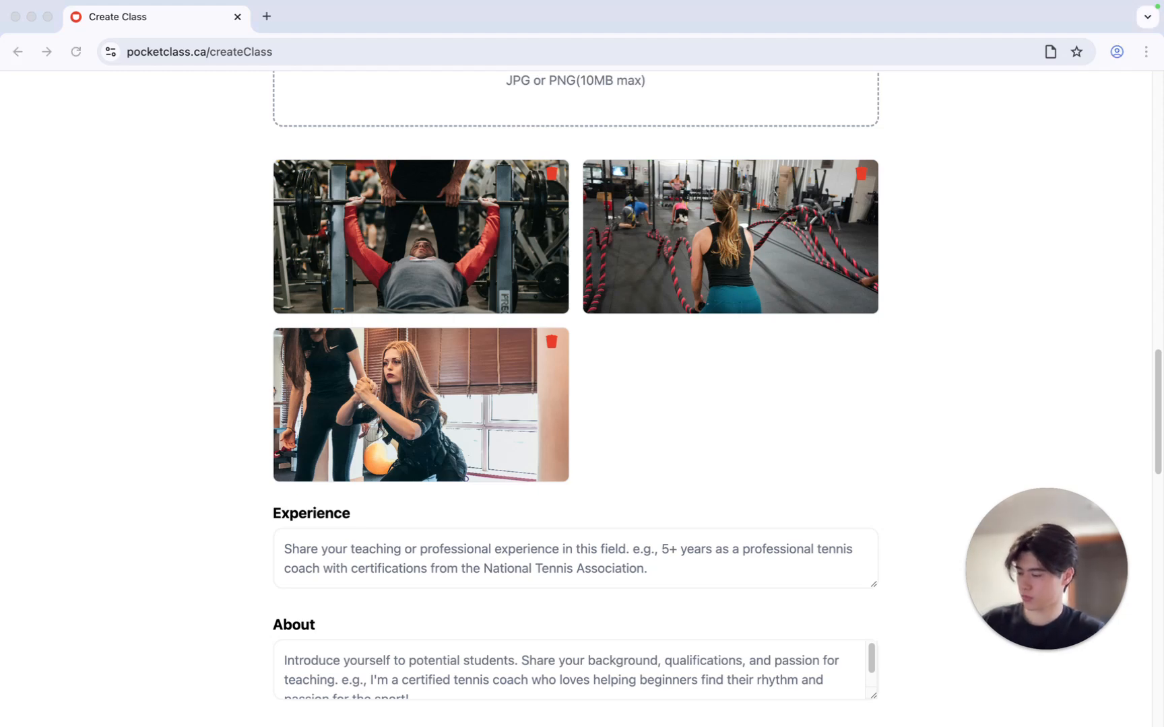
pyautogui.click(491, 548)
pyautogui.click(495, 548)
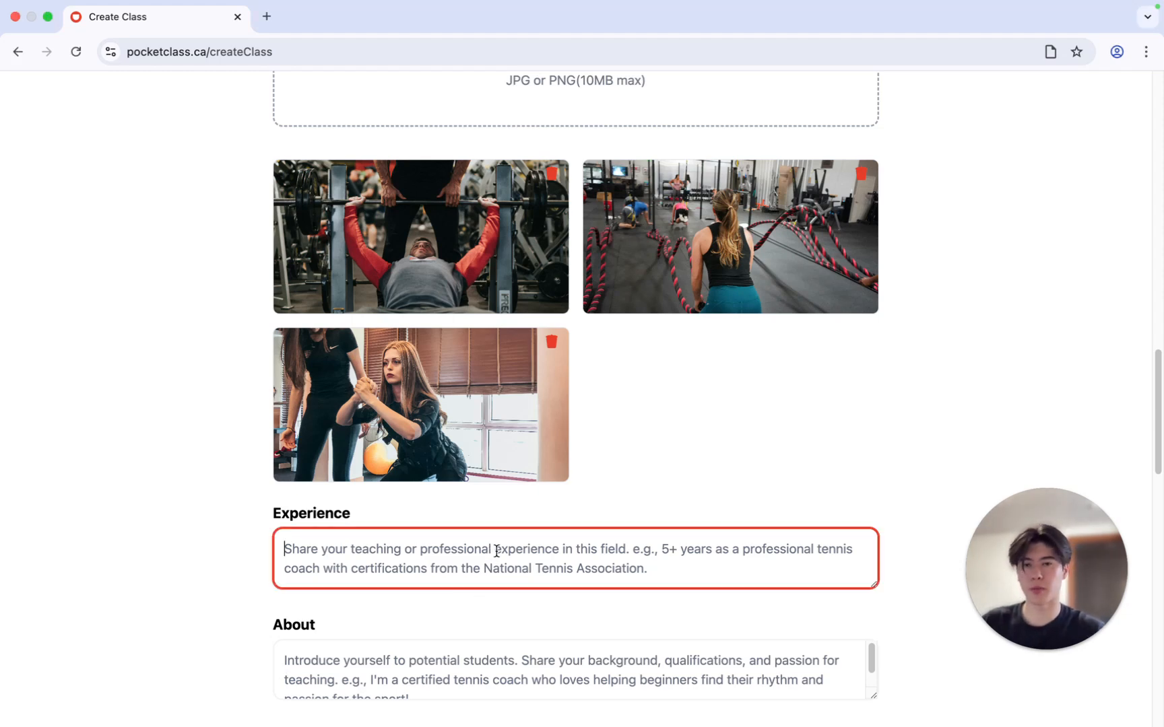
pyautogui.press('super+v')
pyautogui.moveTo(873, 584); pyautogui.dragTo(895, 697)
# Paste the prepared demo instructor introduction into the About field and enlarge its box to fit the text
pyautogui.scroll(-3, 842, 546)
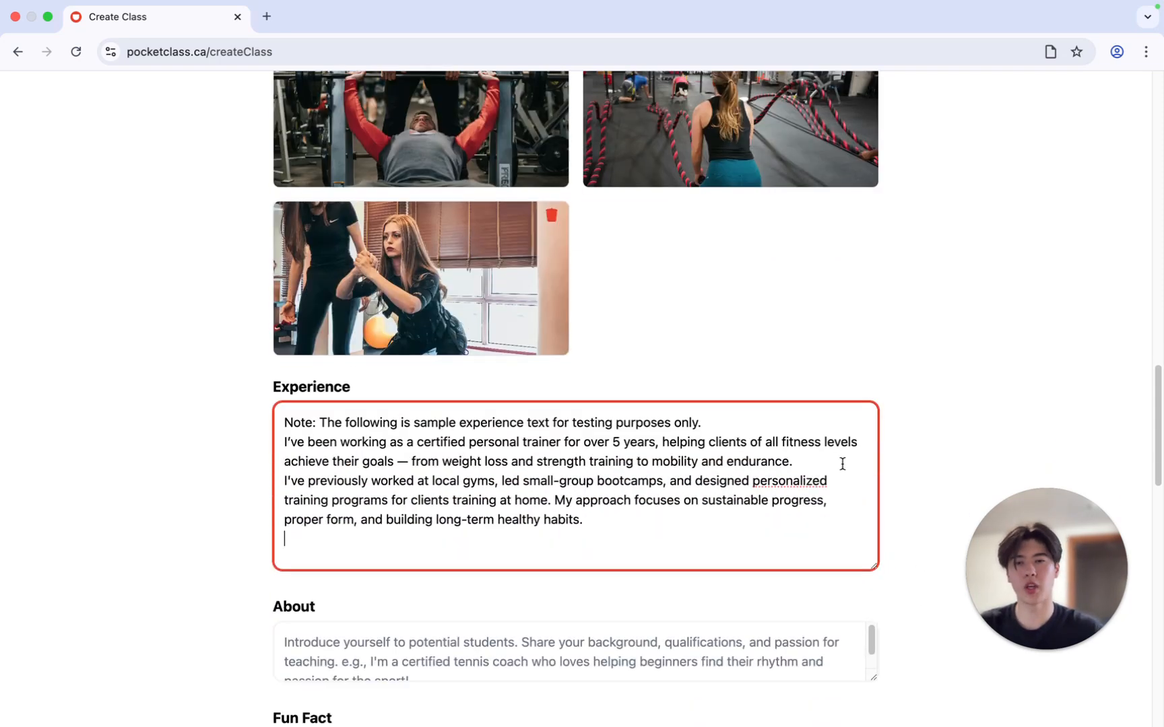
pyautogui.scroll(-4, 909, 496)
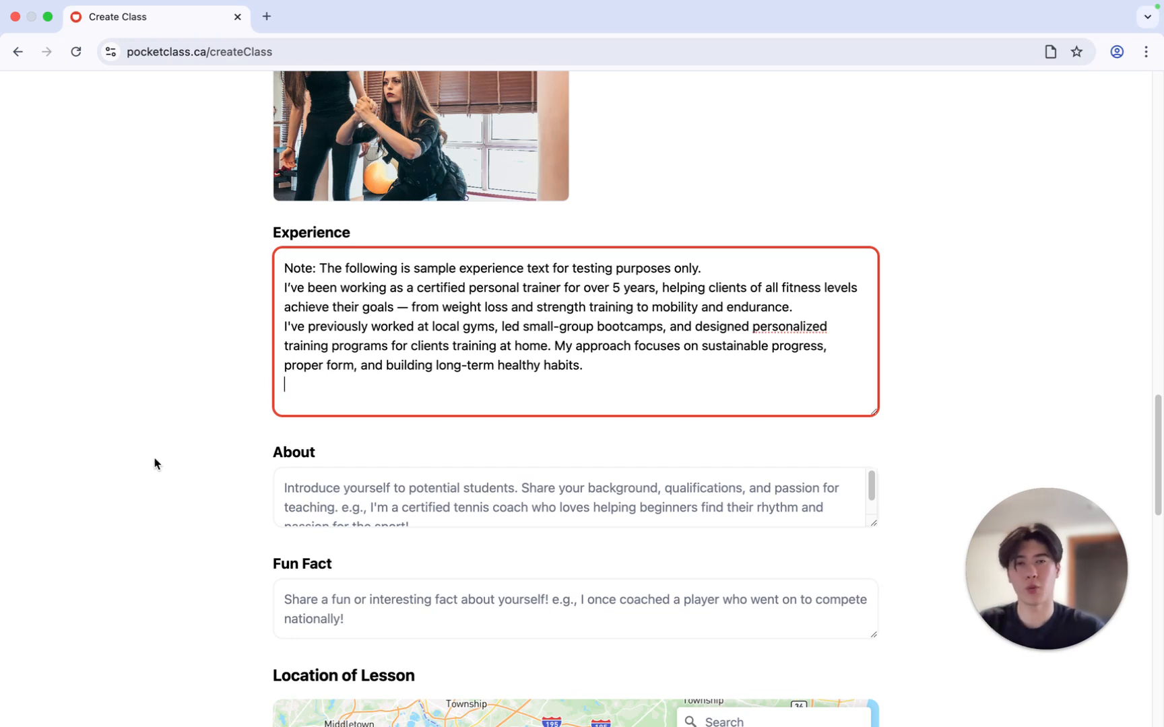
pyautogui.scroll(-1, 532, 485)
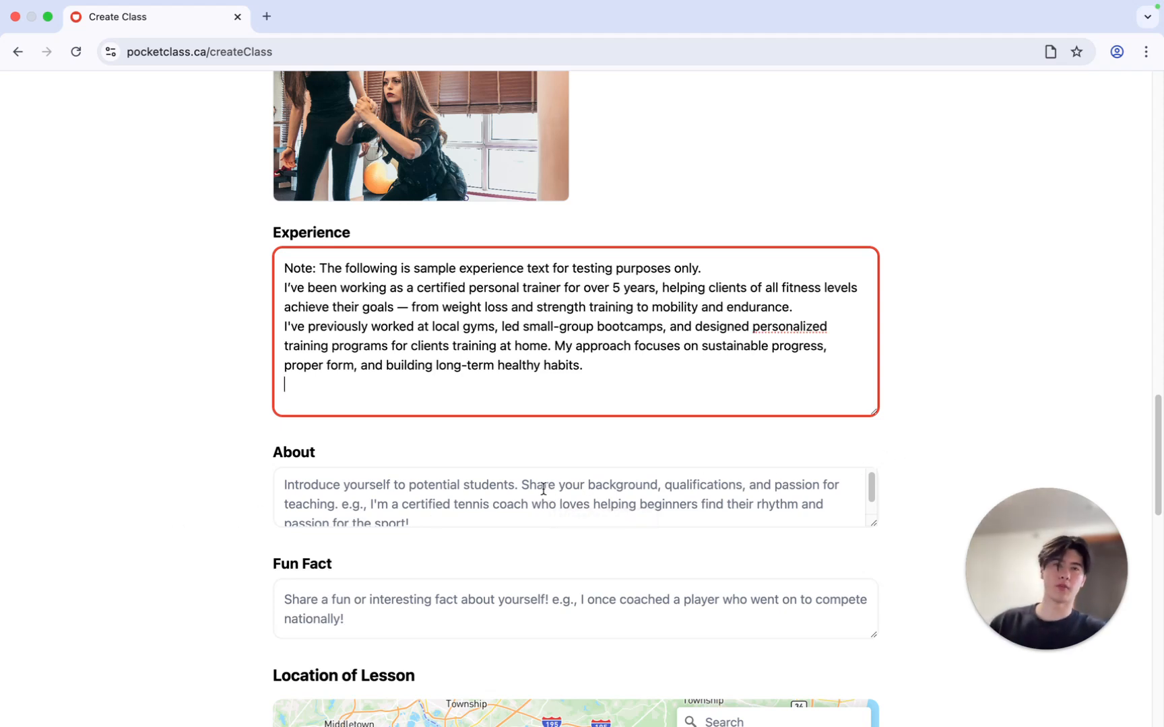
pyautogui.press('super+Tab')
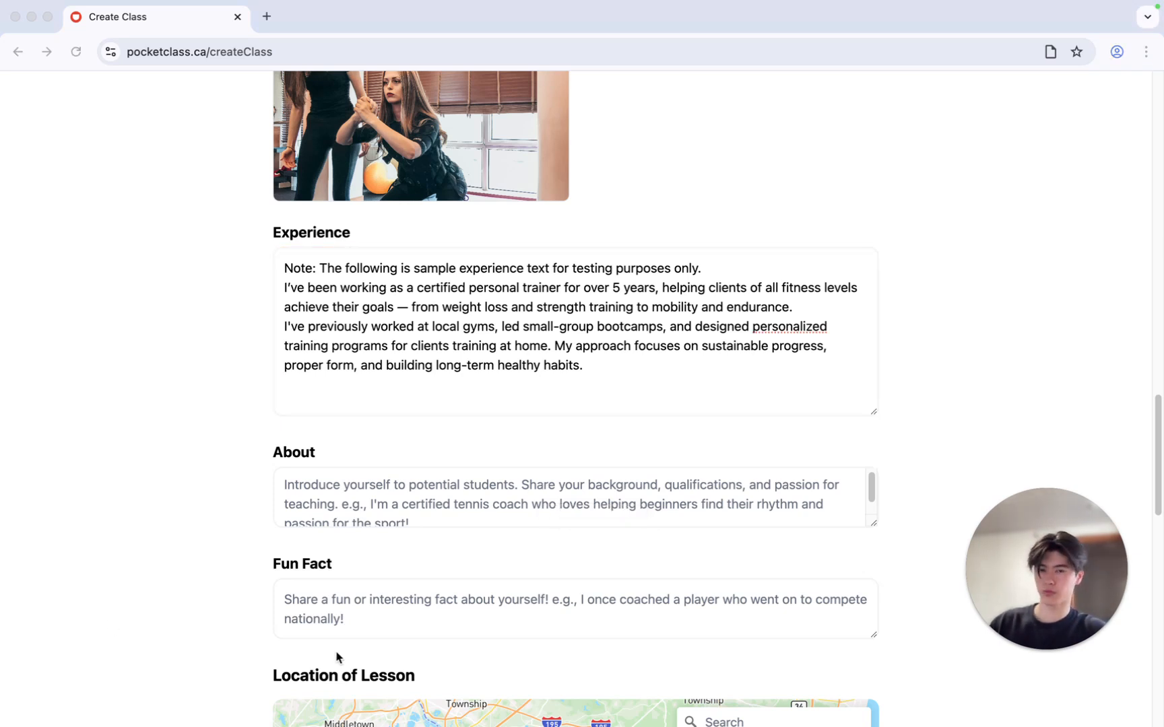
pyautogui.click(375, 505)
pyautogui.press('super+v')
pyautogui.moveTo(875, 521); pyautogui.dragTo(894, 657)
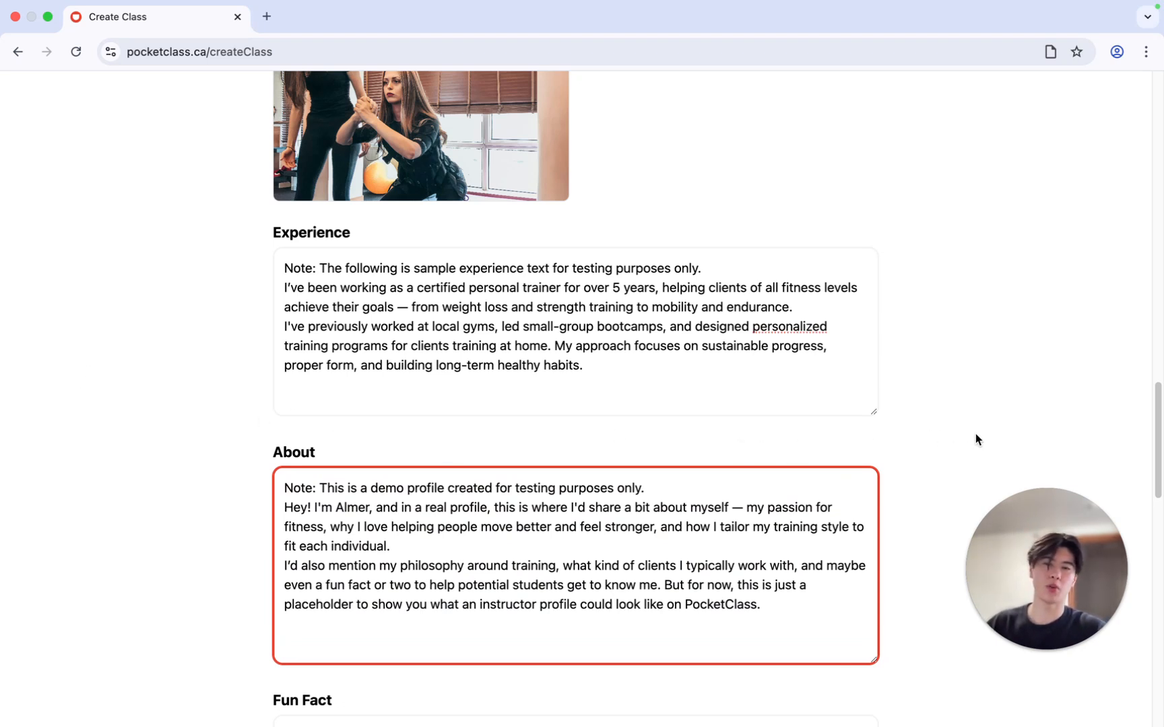
# Enter "I trained Lebron James in the past" as the Fun Fact
pyautogui.scroll(-2, 976, 440)
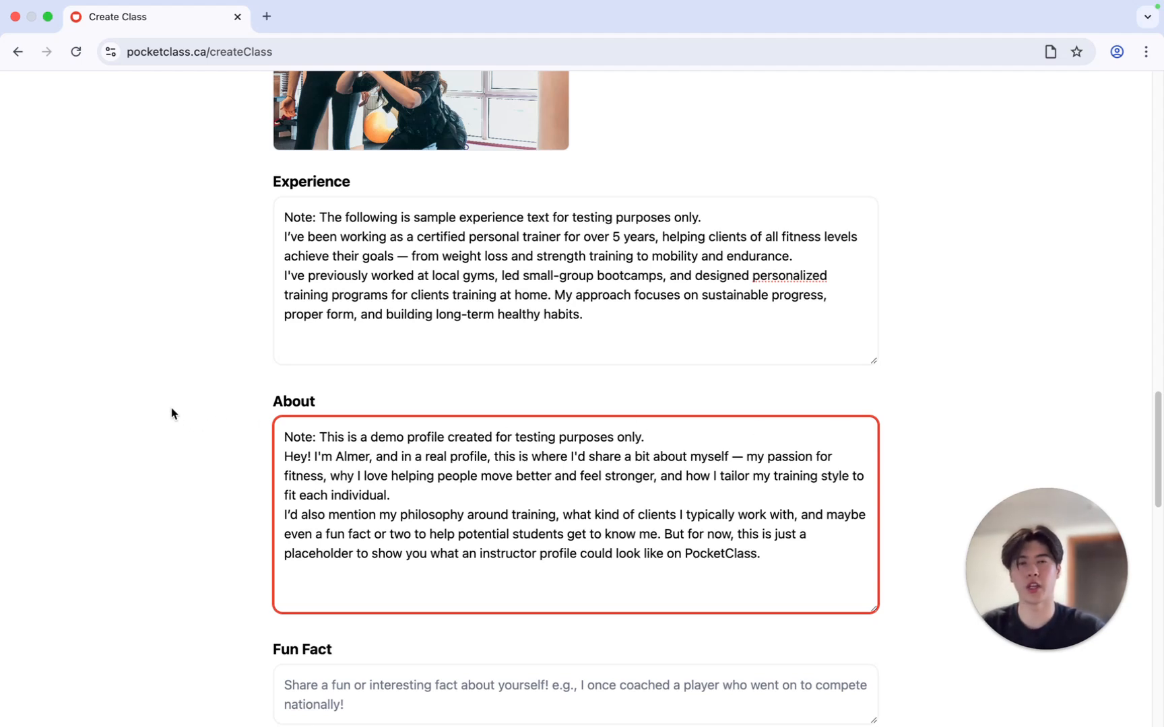
pyautogui.click(659, 683)
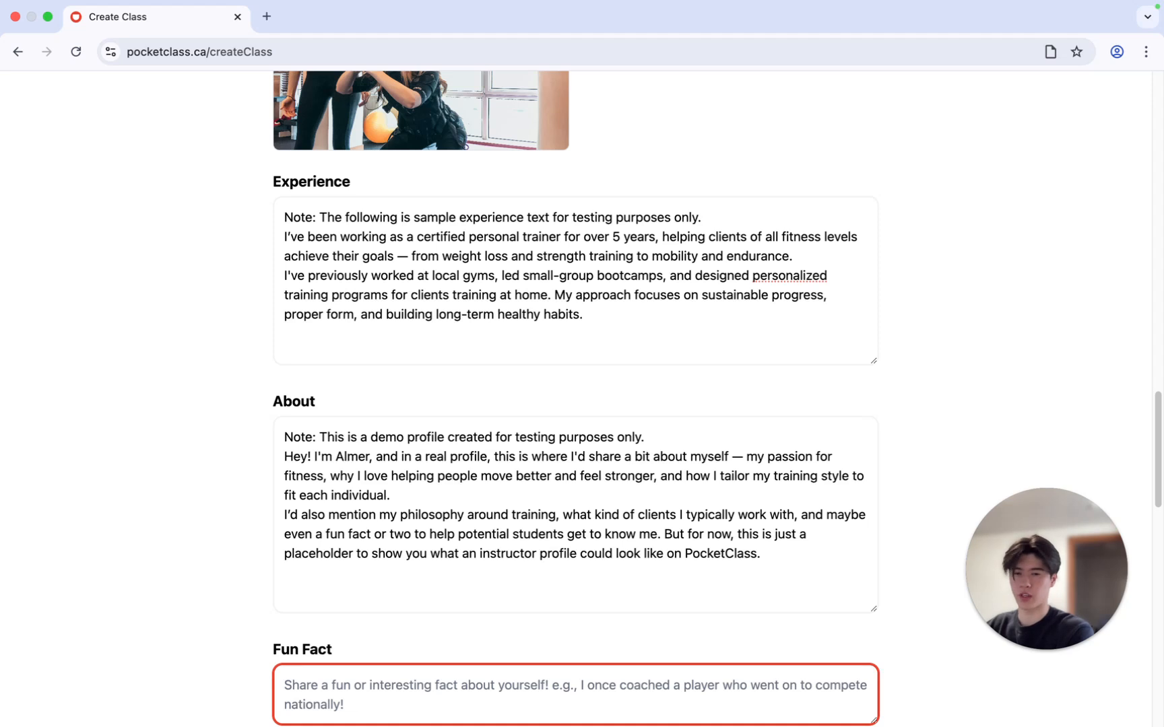
pyautogui.write('I trained ')
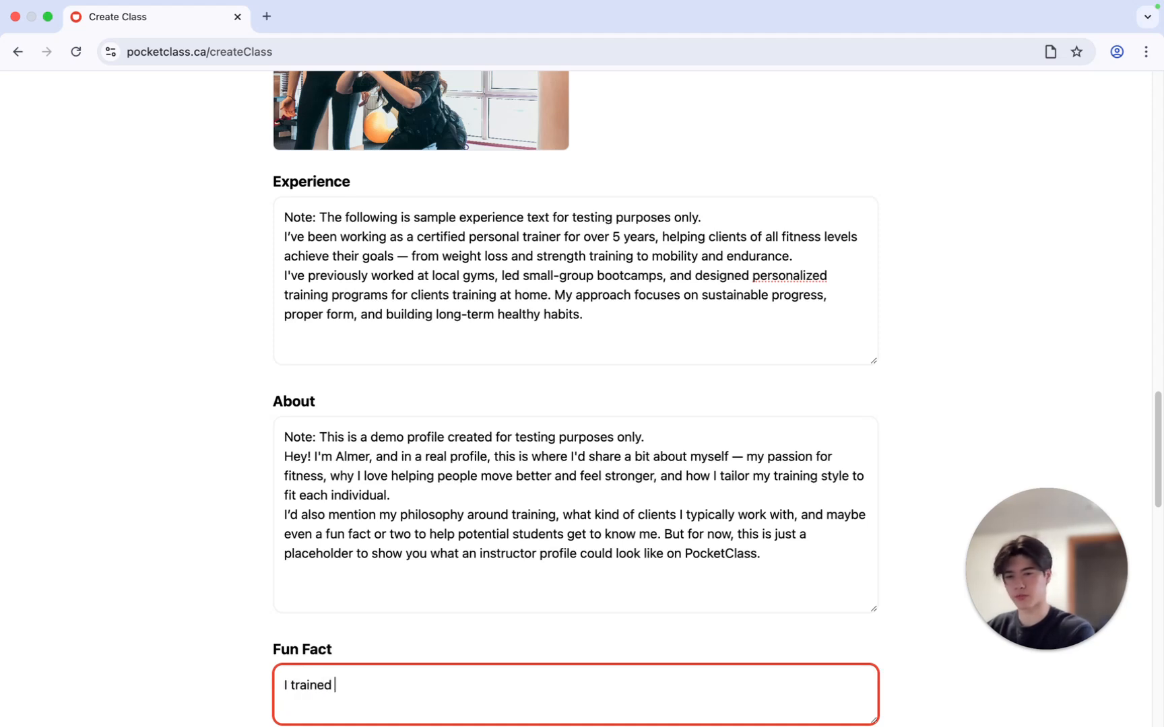
pyautogui.write('Lebron ')
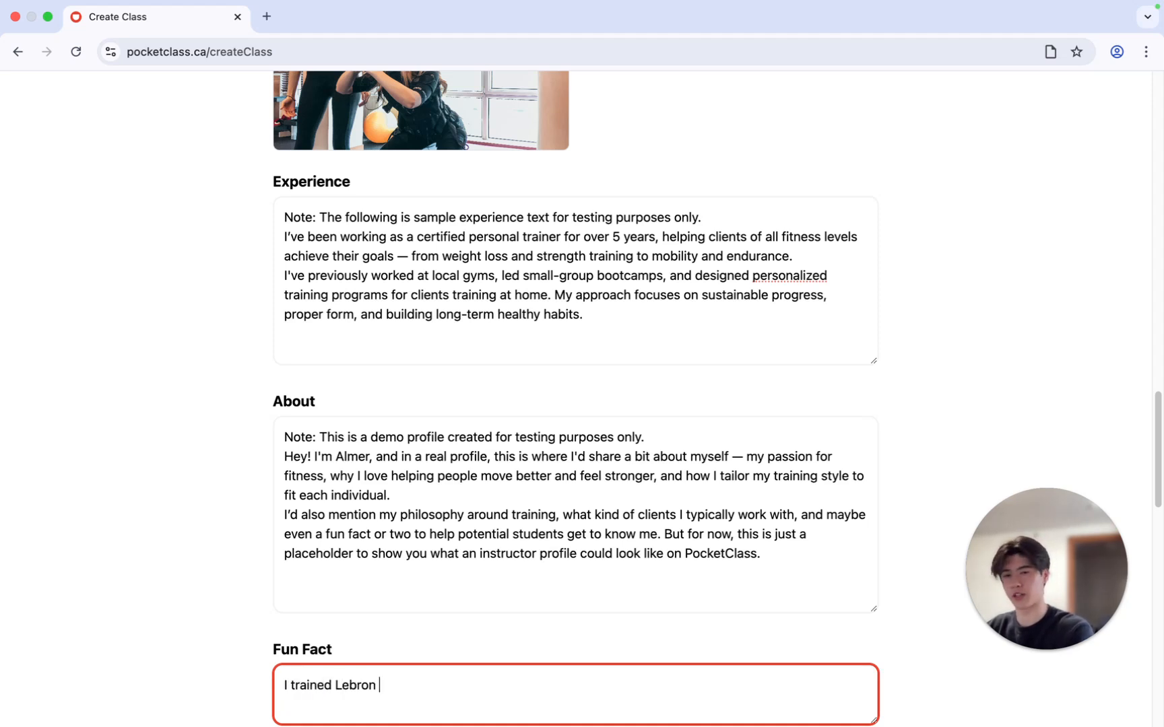
pyautogui.write('James in the past')
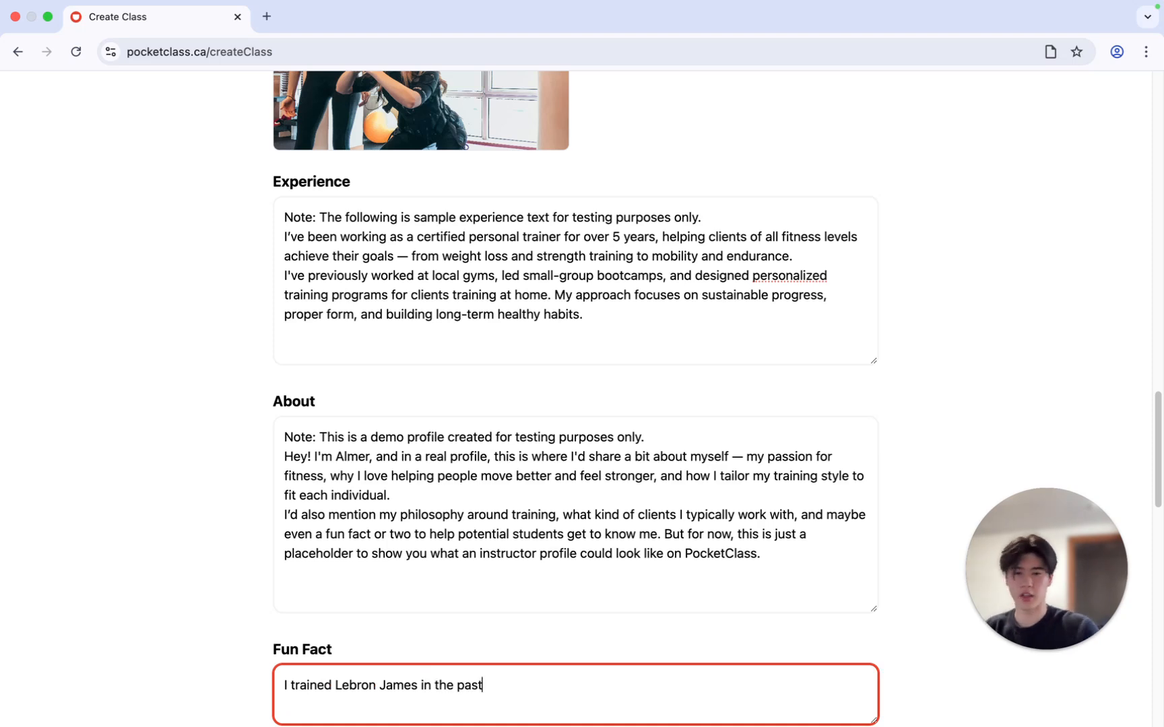
# Set the Location of Lesson by searching the map for the copied Toronto street address and selecting the matching suggestion
pyautogui.scroll(-1, 903, 358)
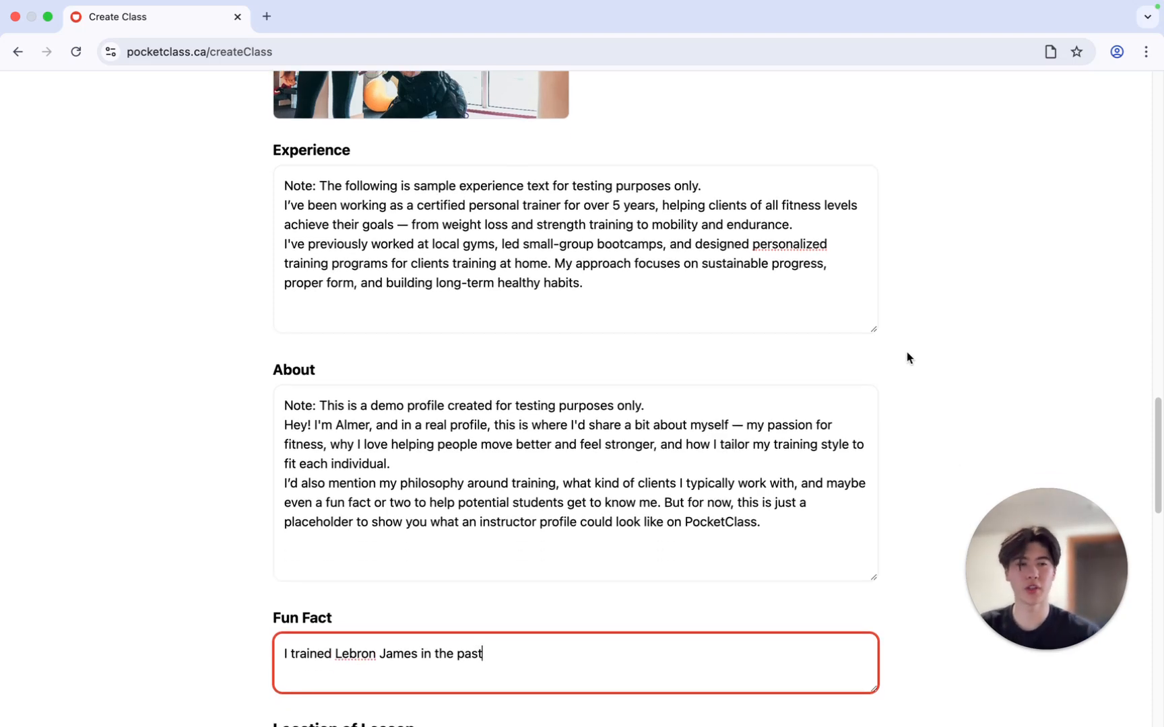
pyautogui.scroll(-5, 897, 381)
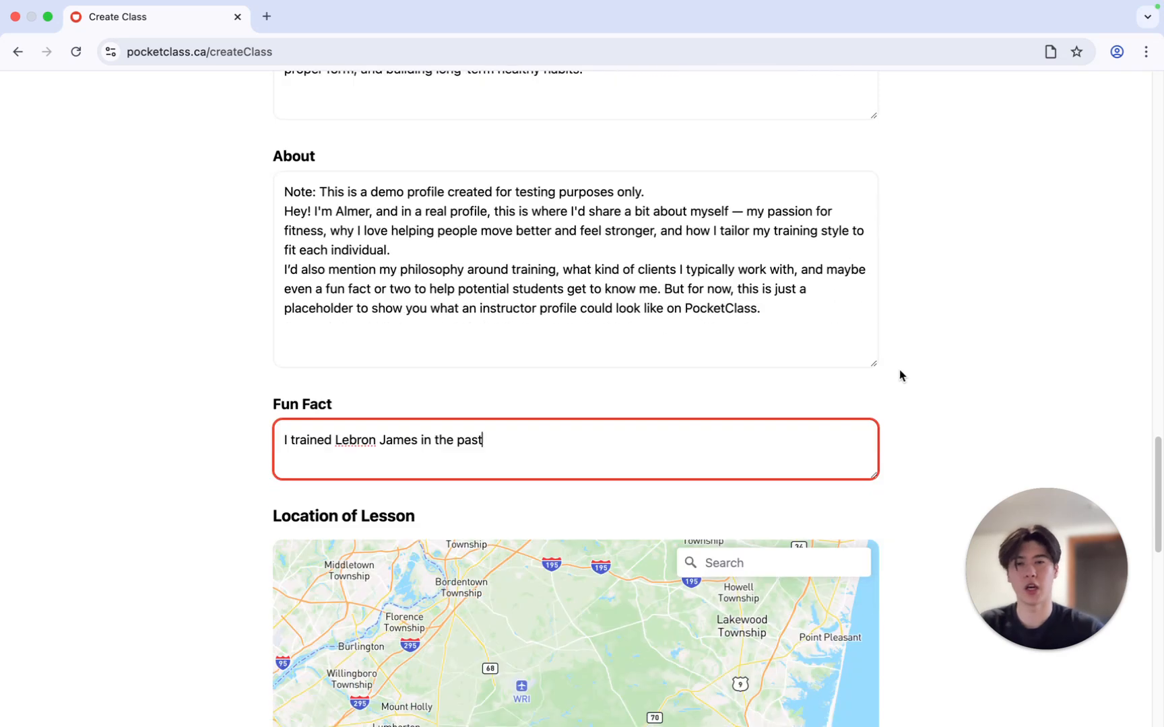
pyautogui.scroll(-2, 900, 375)
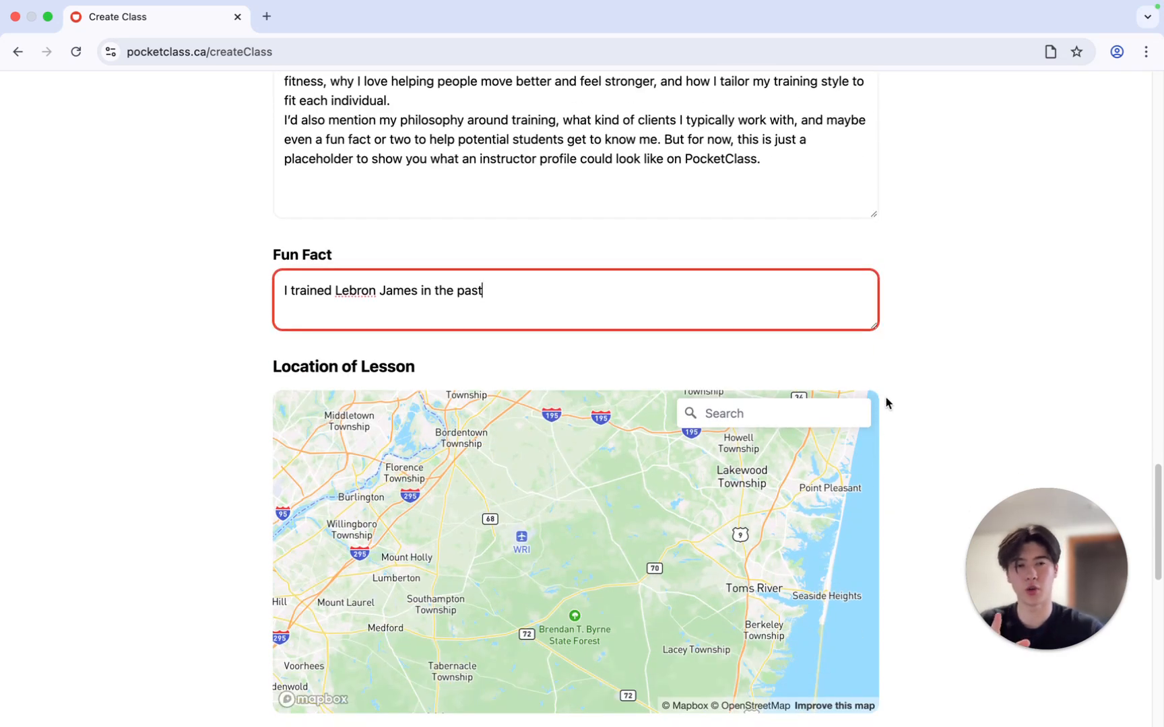
pyautogui.scroll(-1, 892, 403)
pyautogui.scroll(-2, 891, 402)
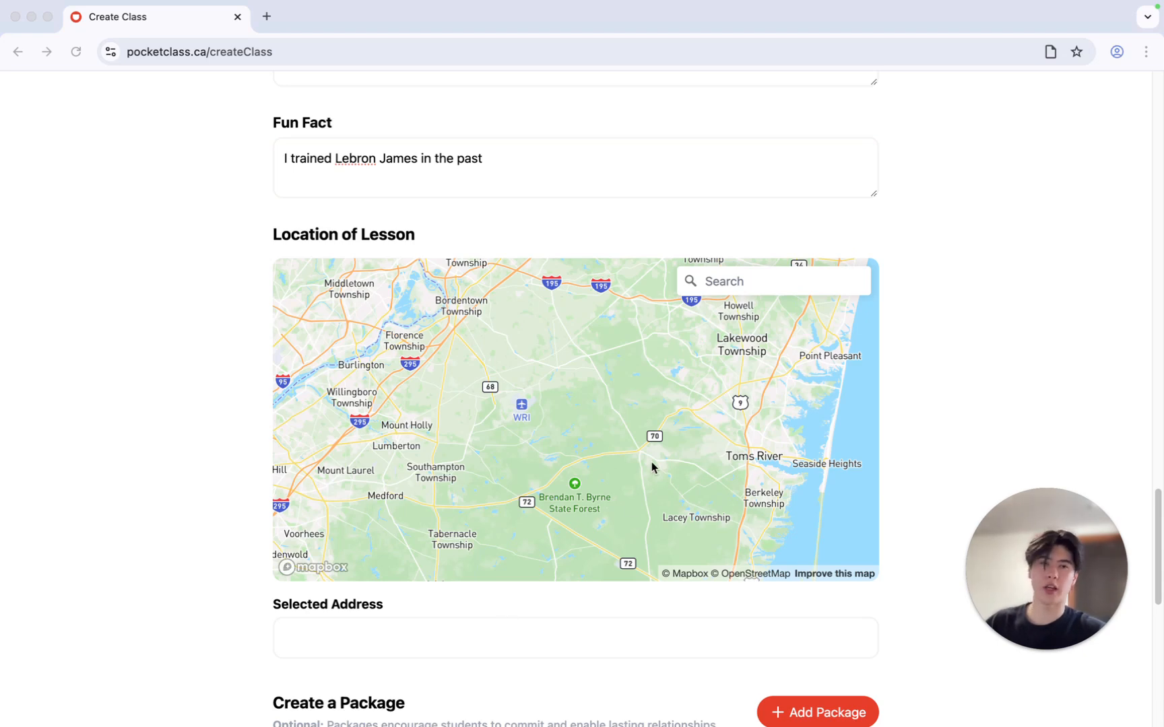
pyautogui.click(735, 284)
pyautogui.click(749, 289)
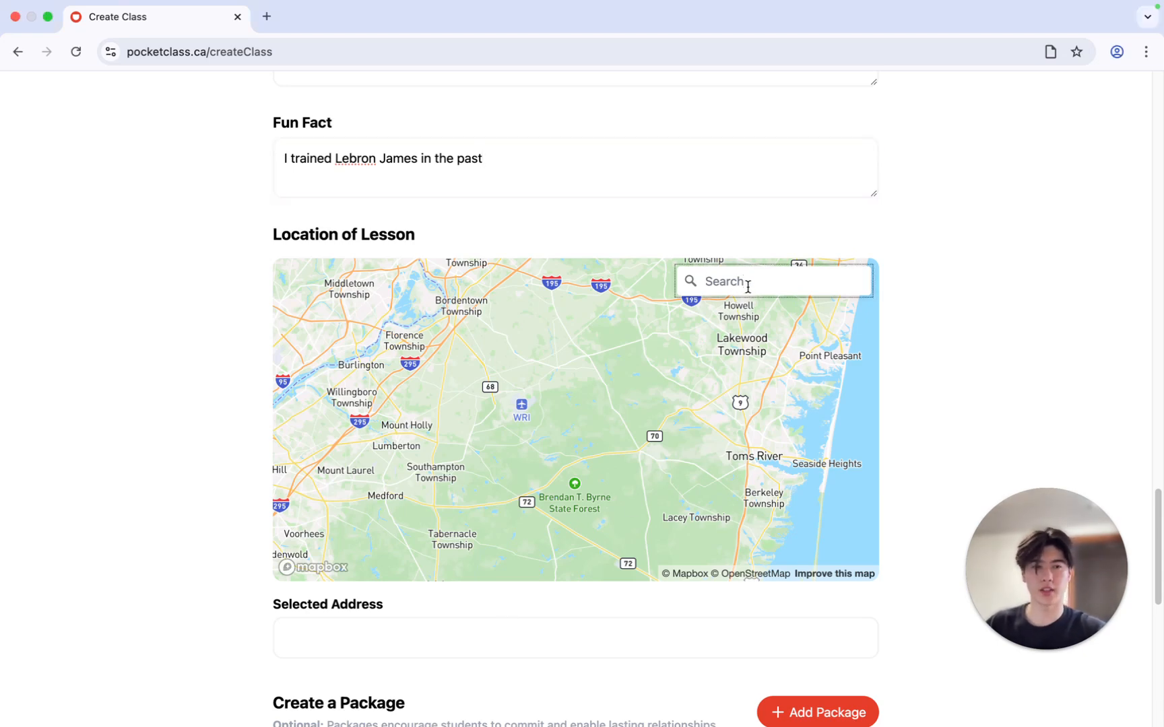
pyautogui.write('290 Bremner Blvd, Toronto, ON M5V 3L9')
pyautogui.click(771, 325)
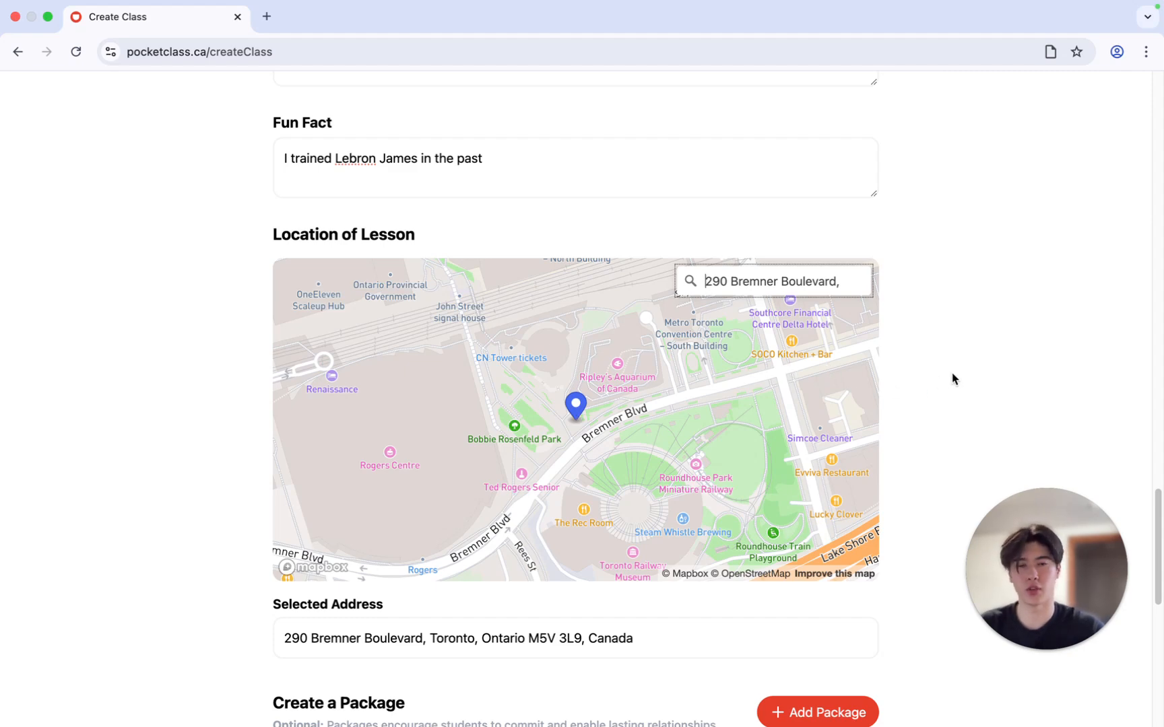
# Name the package "10 Session Summer Transformation" and set its number of sessions to 10
pyautogui.scroll(-1, 952, 390)
pyautogui.scroll(-2, 952, 394)
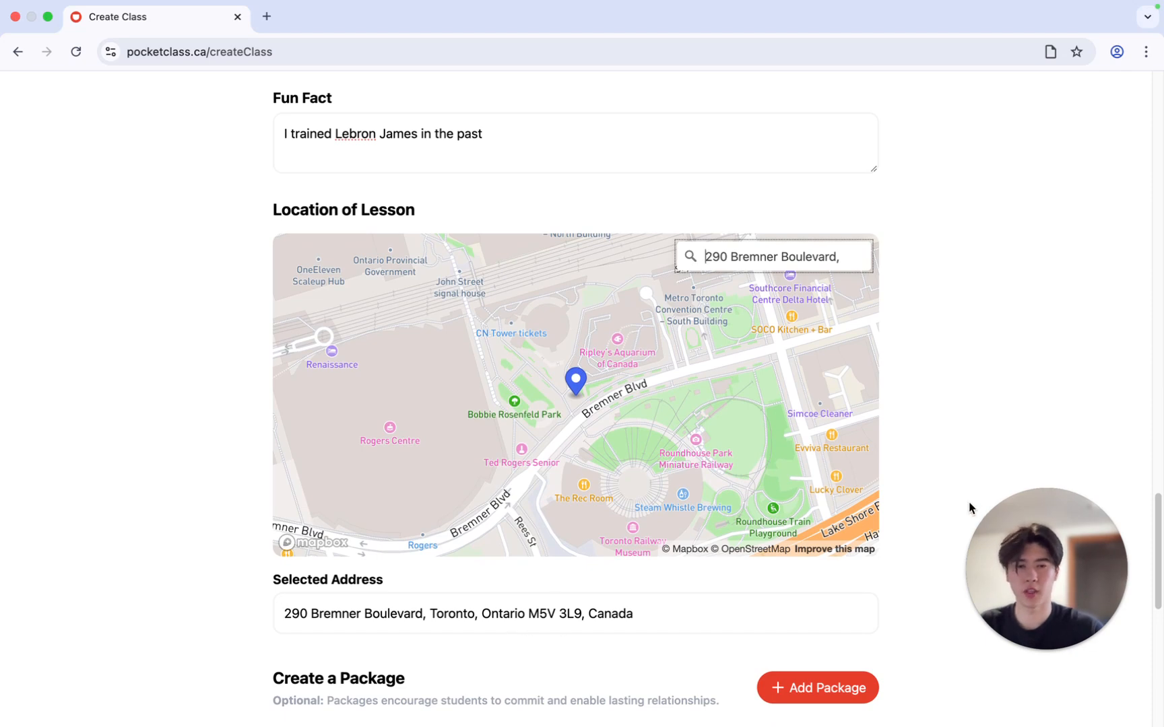
pyautogui.scroll(-4, 952, 509)
pyautogui.scroll(-3, 952, 509)
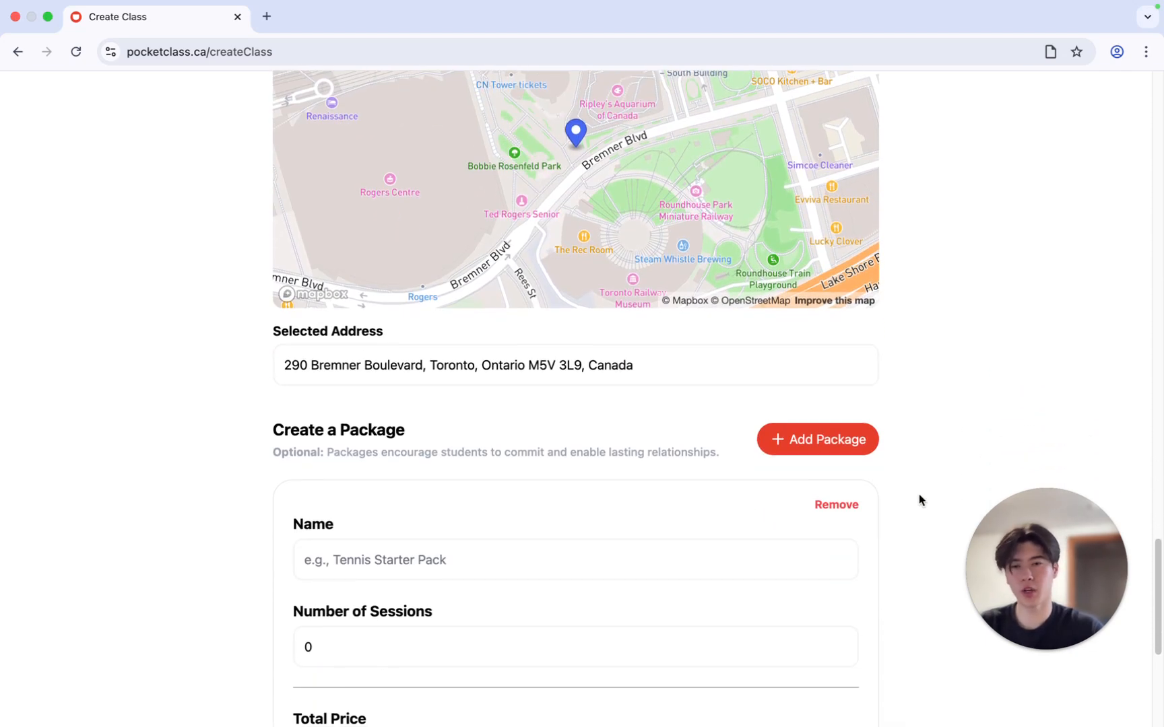
pyautogui.scroll(-4, 909, 503)
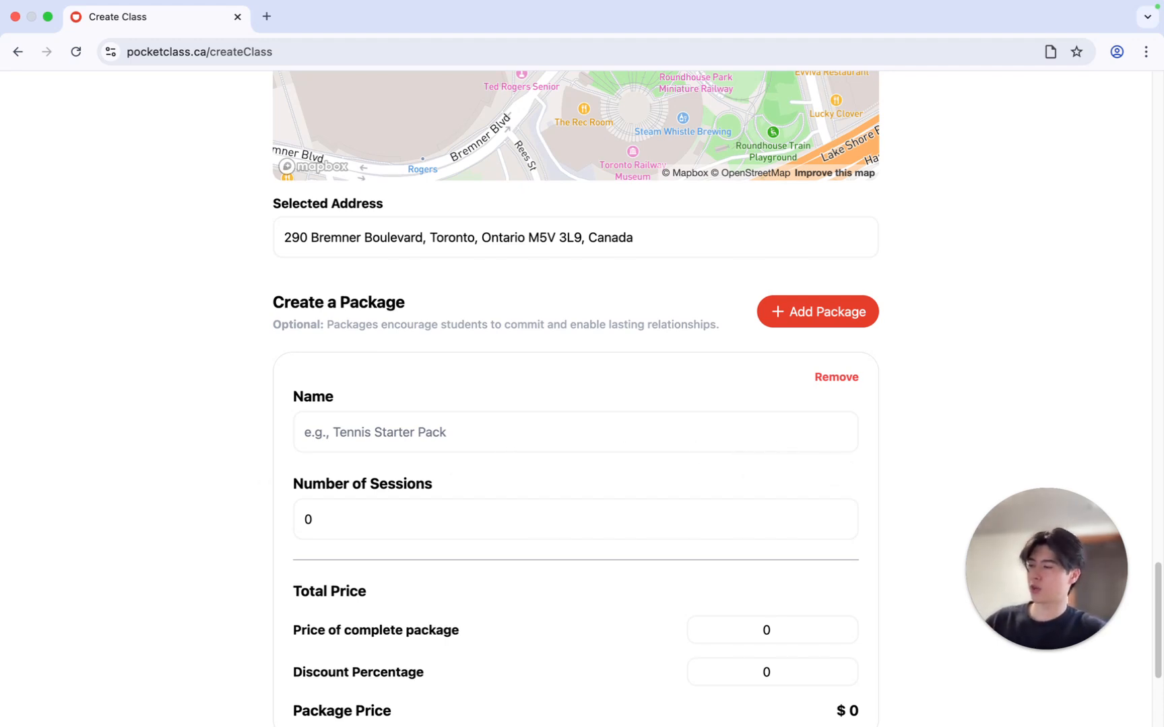
pyautogui.click(502, 434)
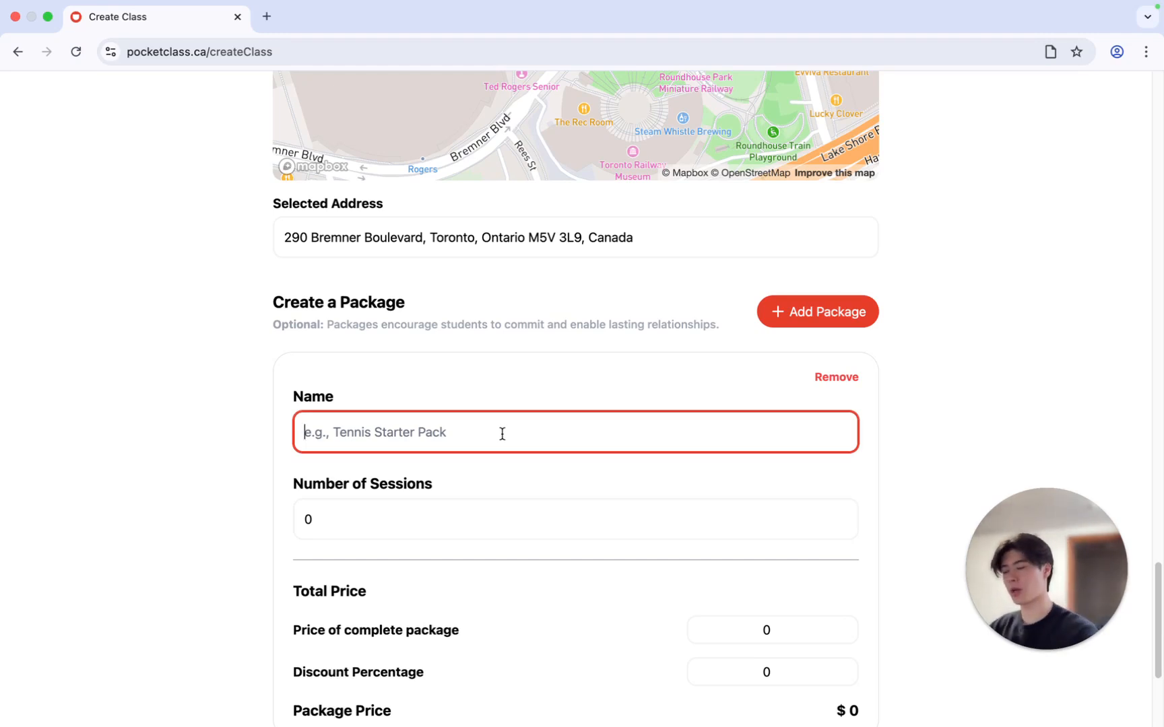
pyautogui.write('10 Sess')
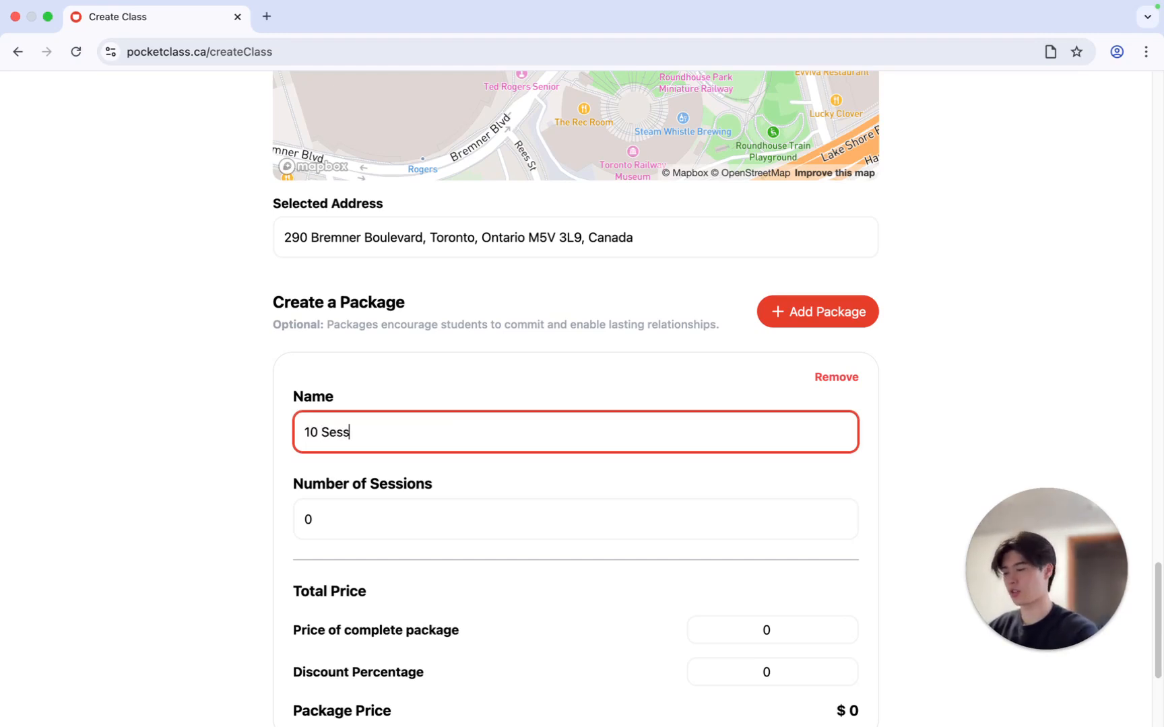
pyautogui.write('ion Summer T')
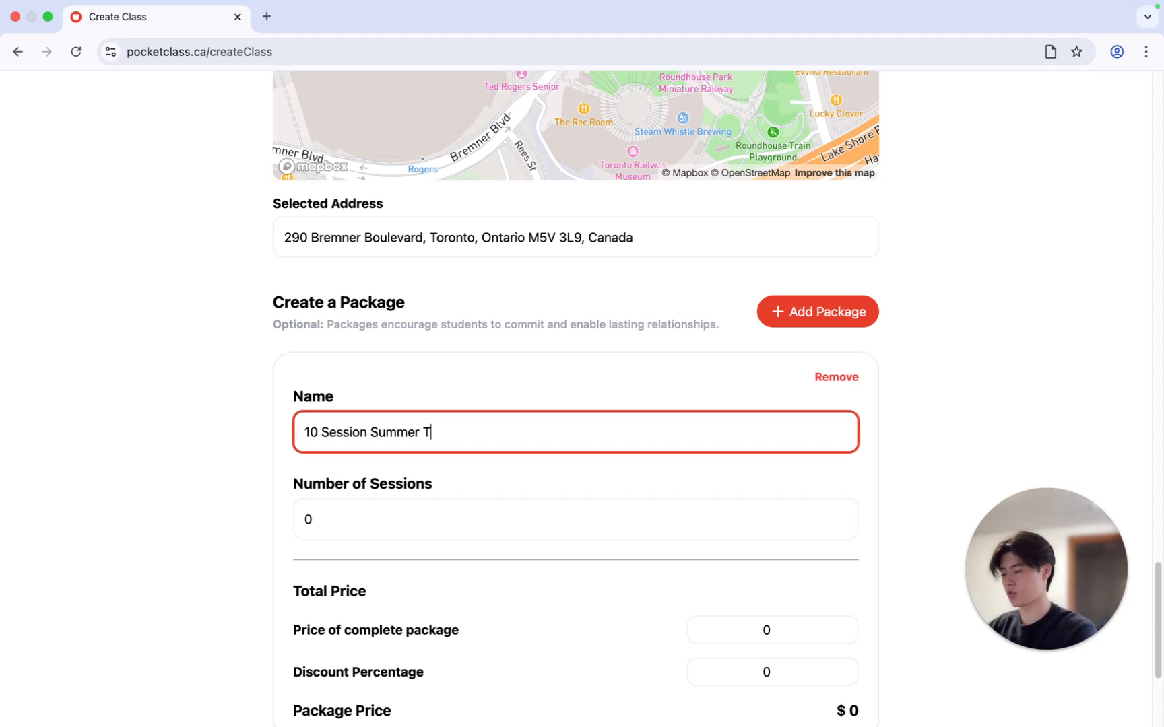
pyautogui.write('ransformation')
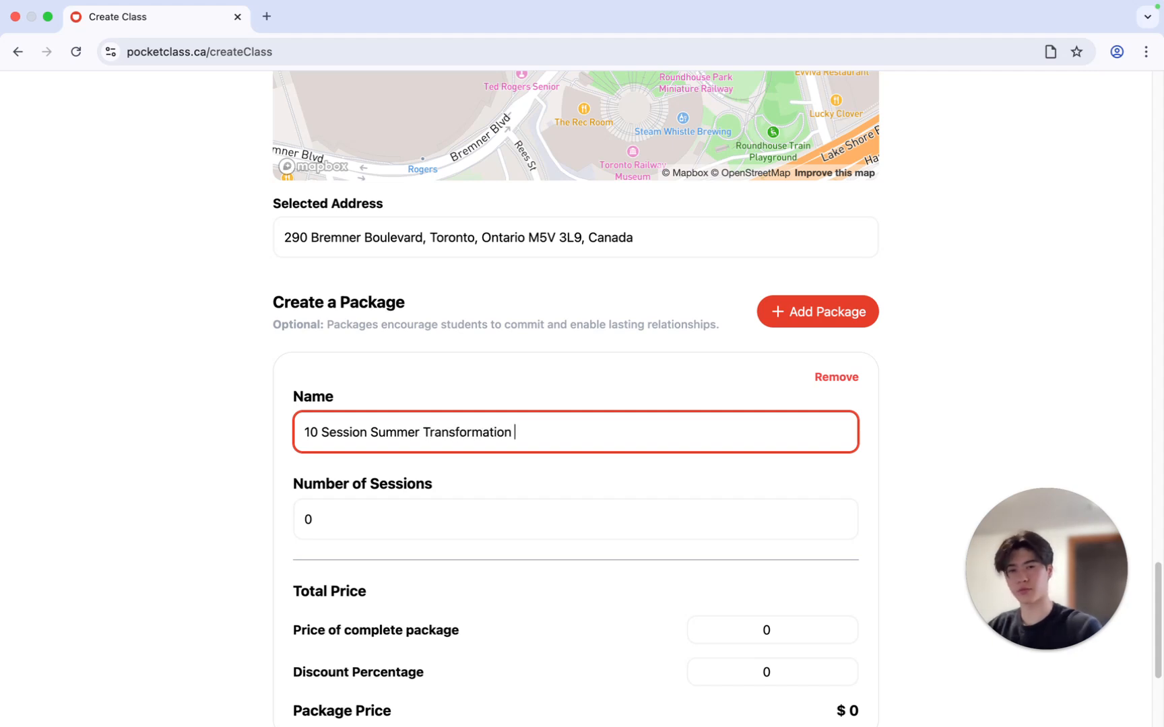
pyautogui.click(337, 526)
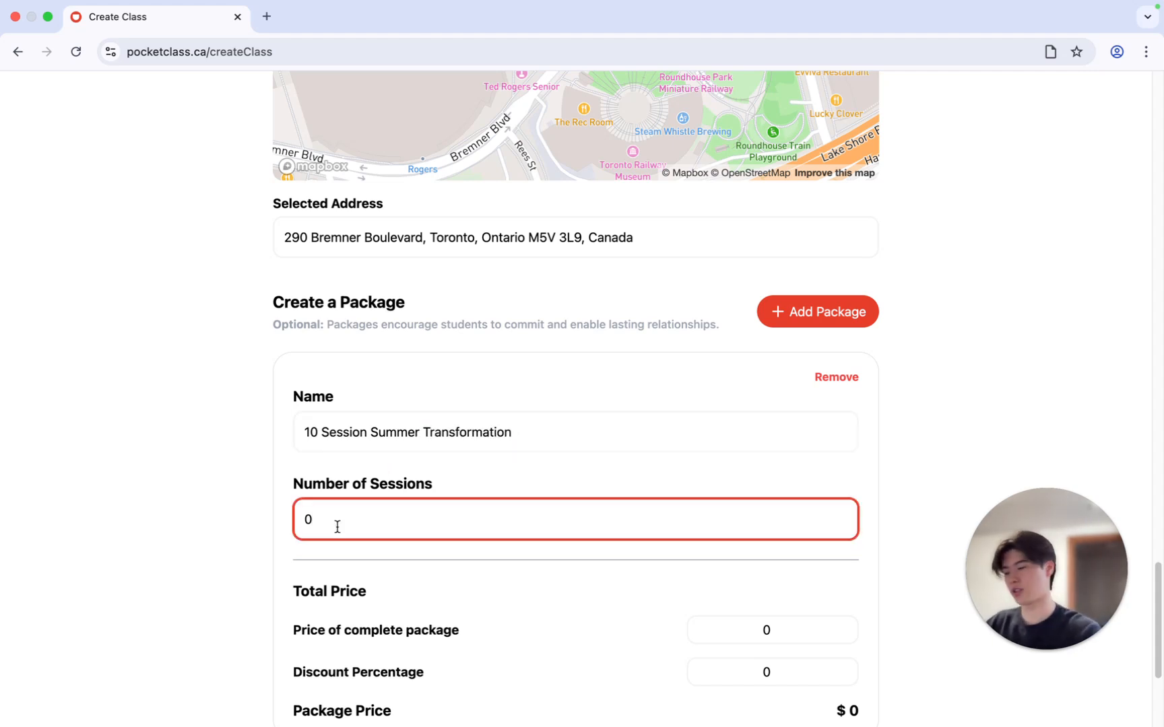
pyautogui.write('10')
# Set the complete package price to 1000 with a 10 percent discount, and submit the form to create the class
pyautogui.scroll(-1, 387, 539)
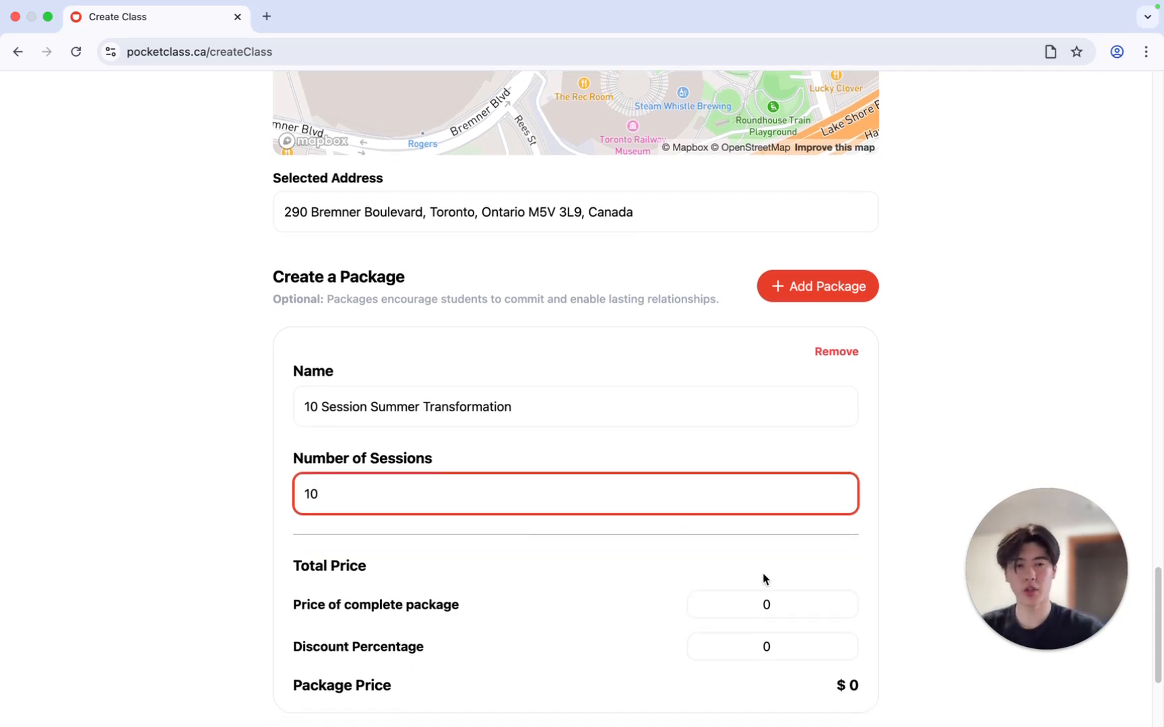
pyautogui.click(794, 607)
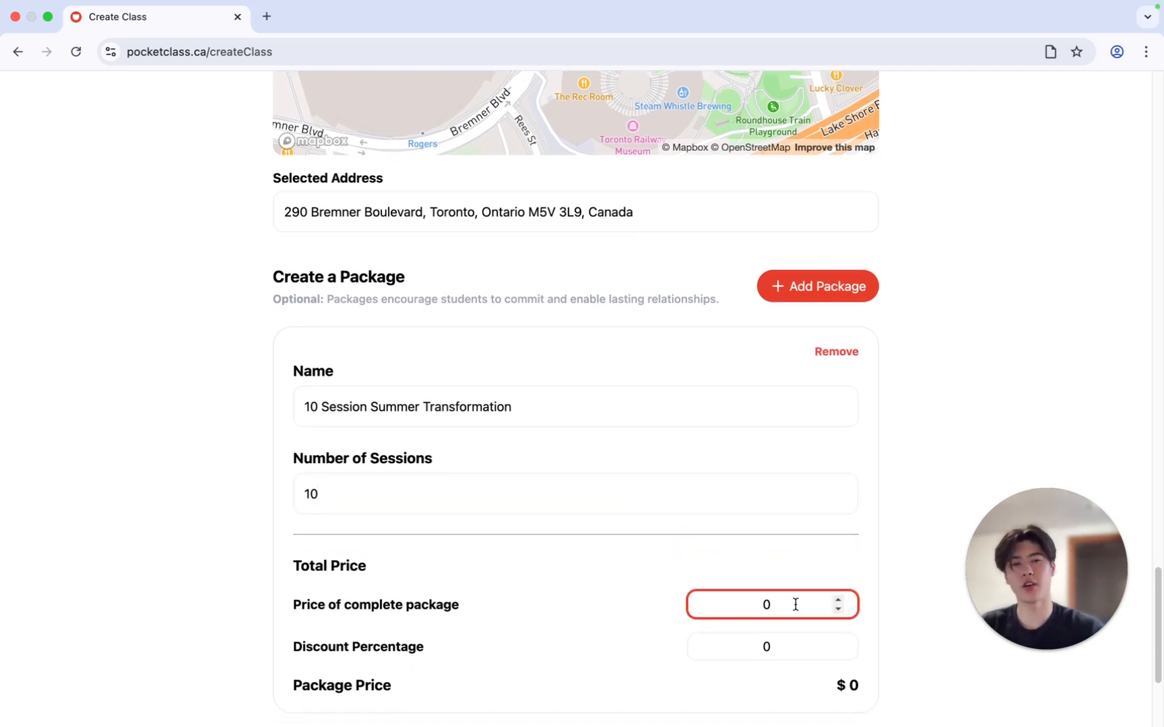
pyautogui.press('BackSpace')
pyautogui.write('1000')
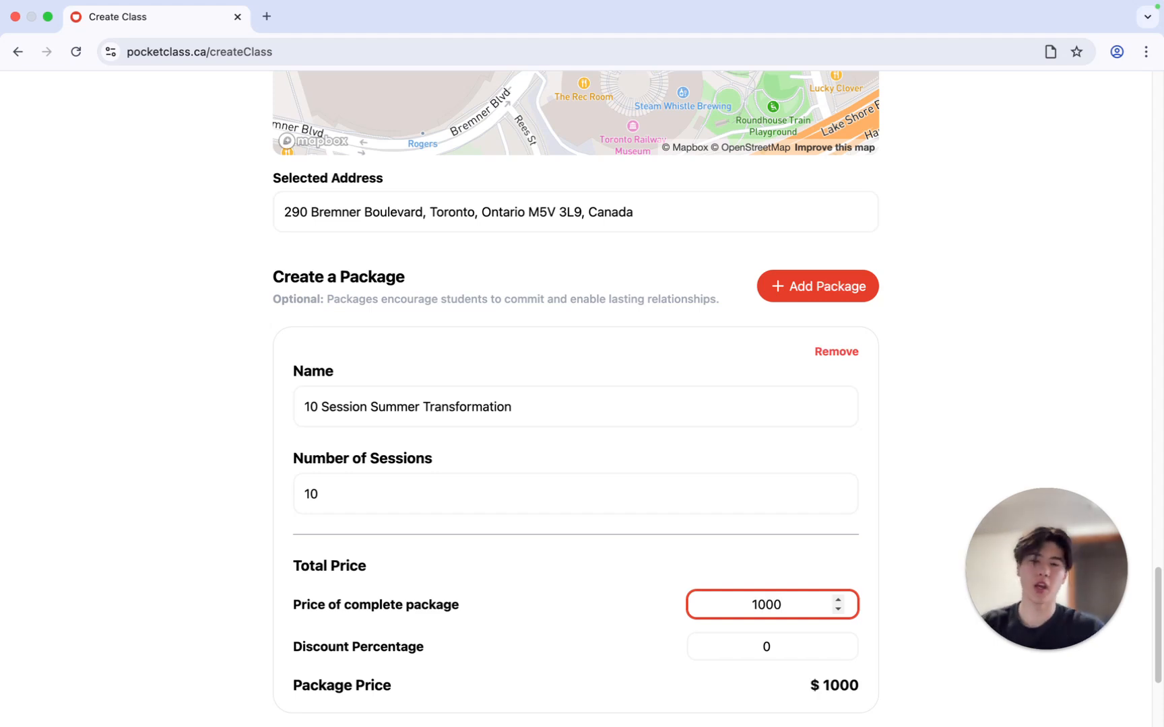
pyautogui.click(788, 648)
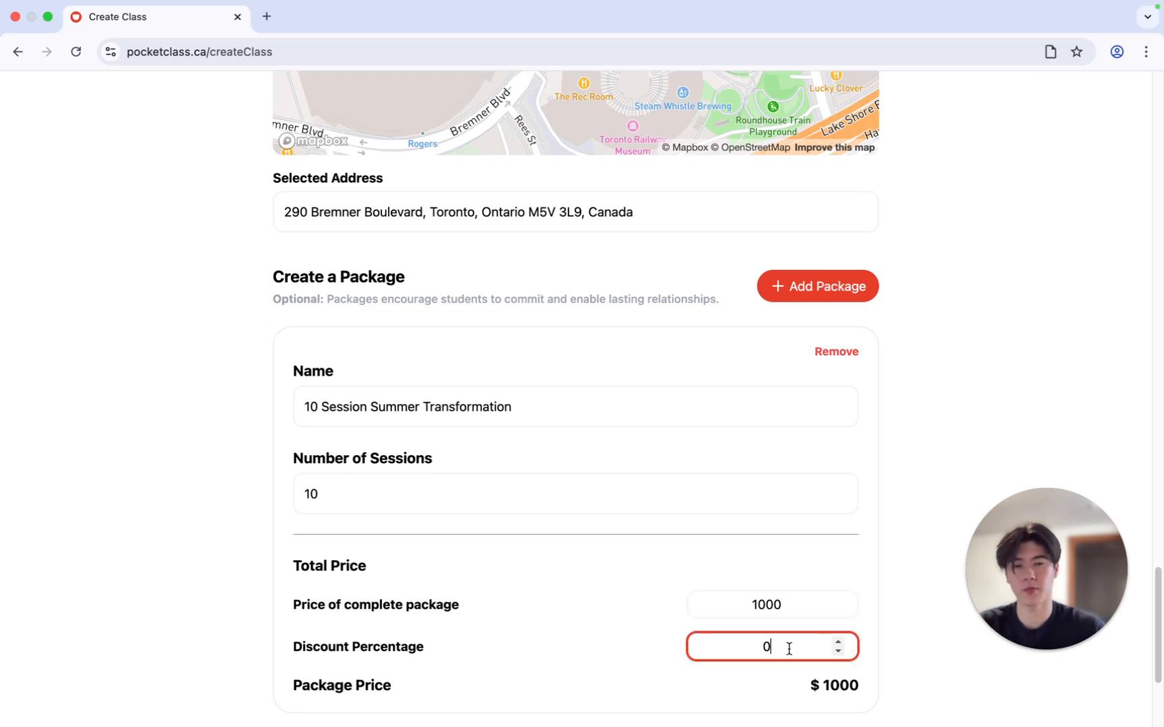
pyautogui.write('10')
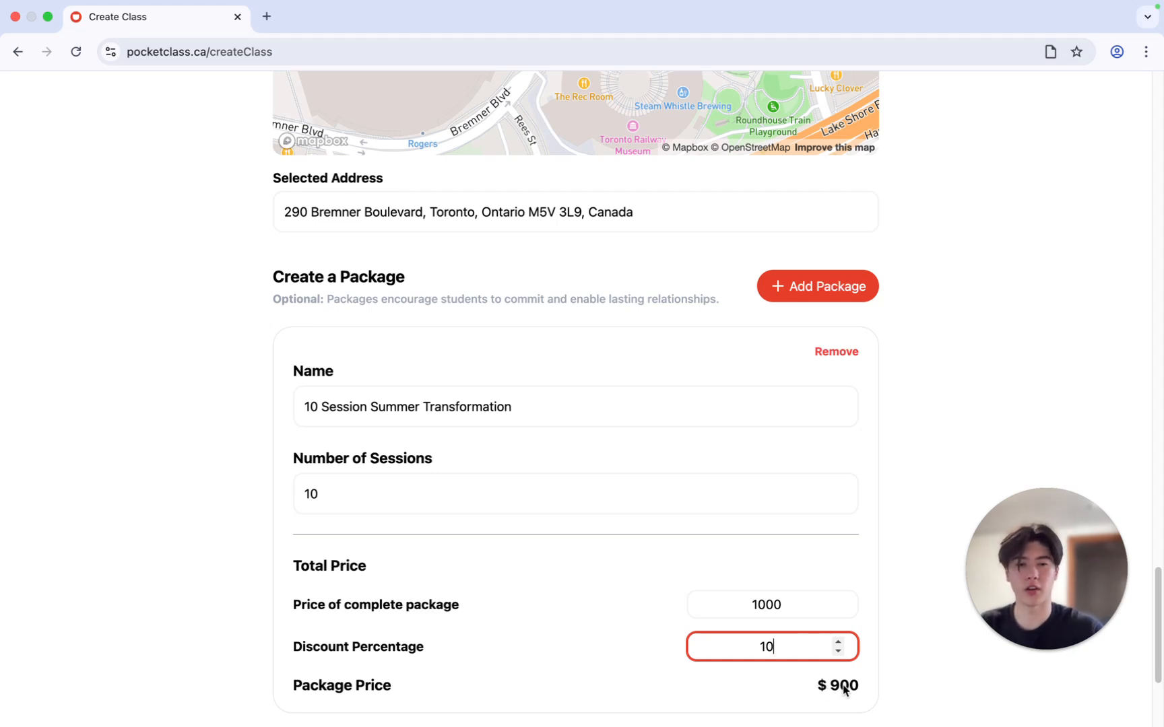
pyautogui.scroll(-3, 880, 664)
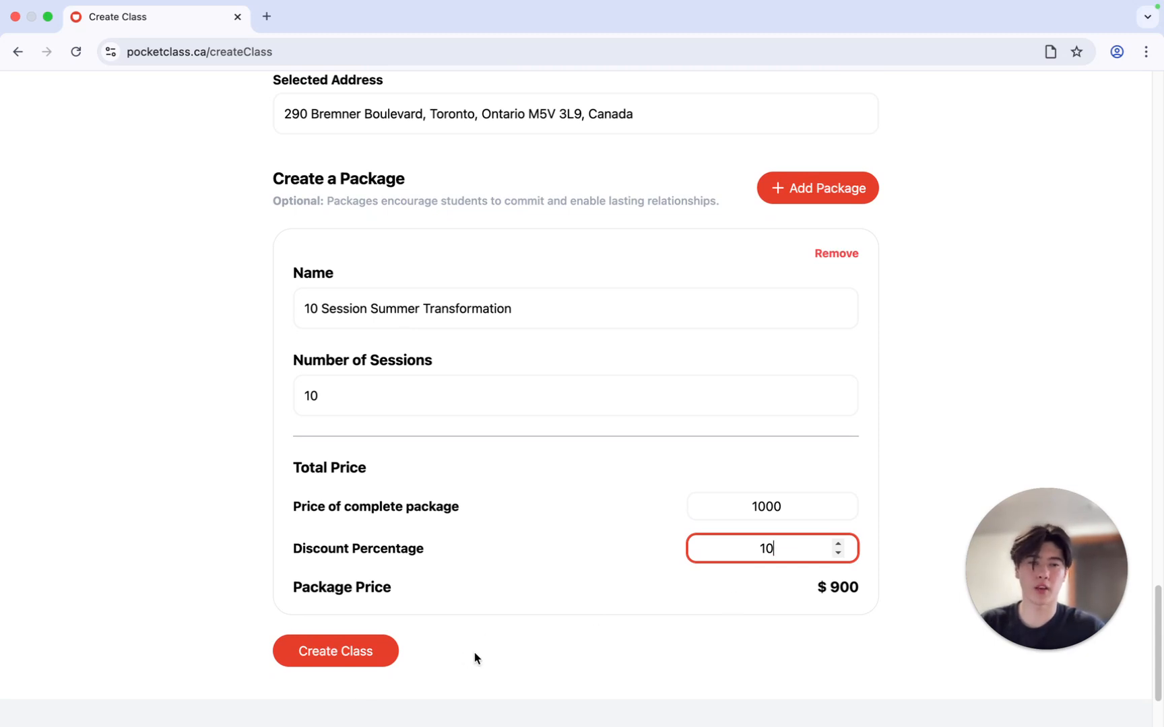
pyautogui.click(344, 658)
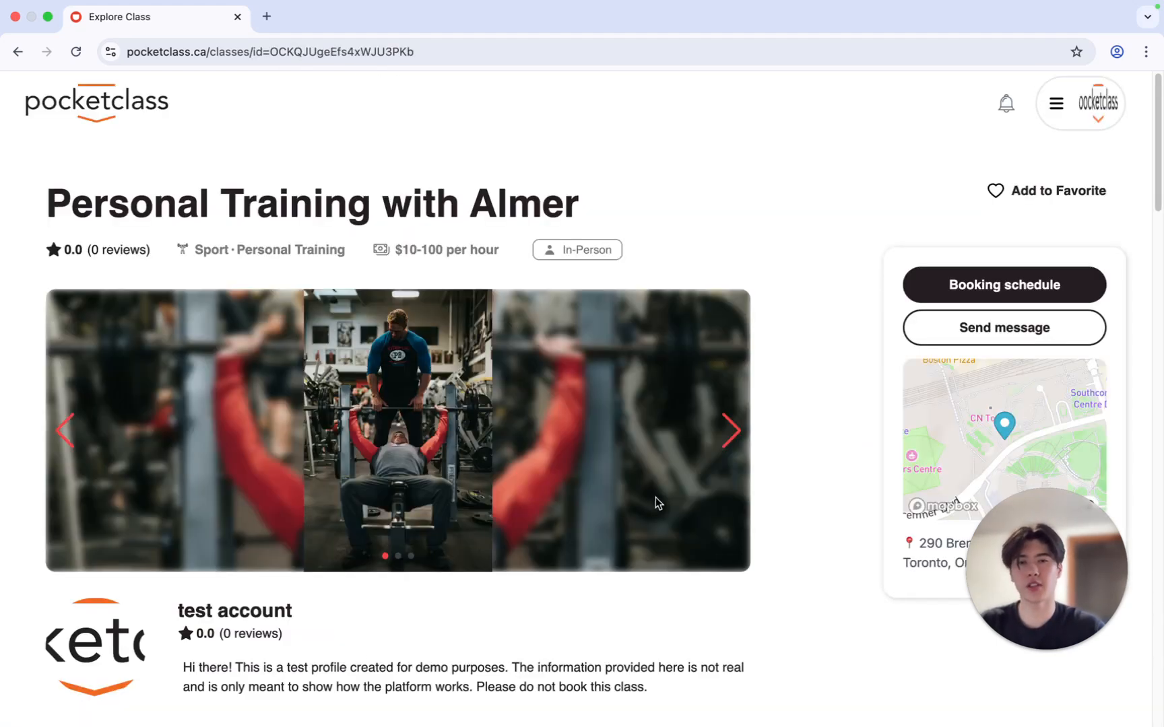
# Review the published class page, checking its photos, descriptions, experience, pricing, location map and booking schedule
pyautogui.click(739, 427)
pyautogui.click(721, 435)
pyautogui.scroll(-3, 707, 450)
pyautogui.scroll(-5, 695, 463)
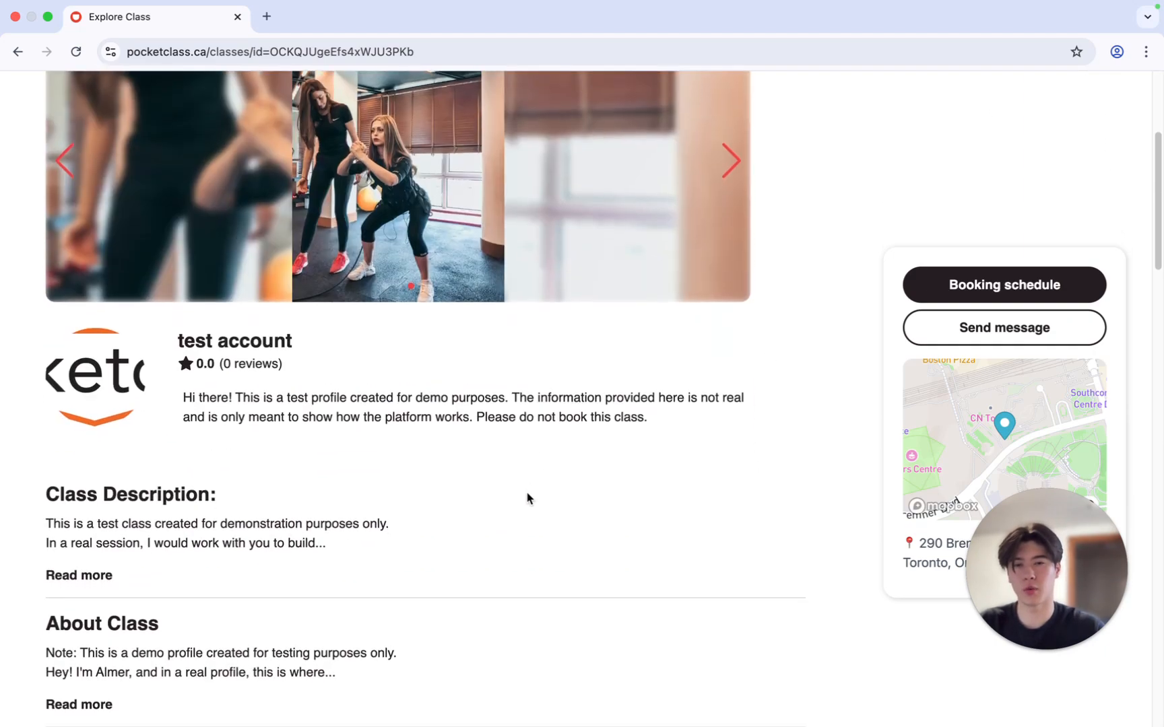
pyautogui.scroll(-6, 527, 499)
pyautogui.scroll(-10, 527, 498)
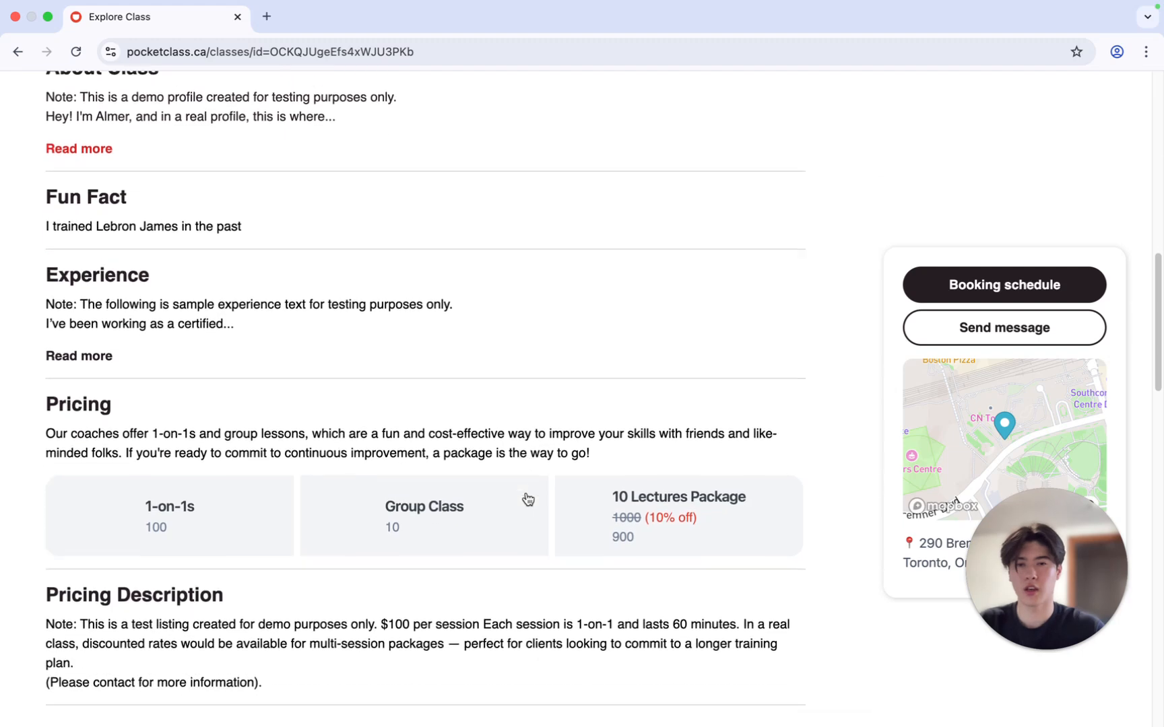
pyautogui.scroll(-5, 966, 430)
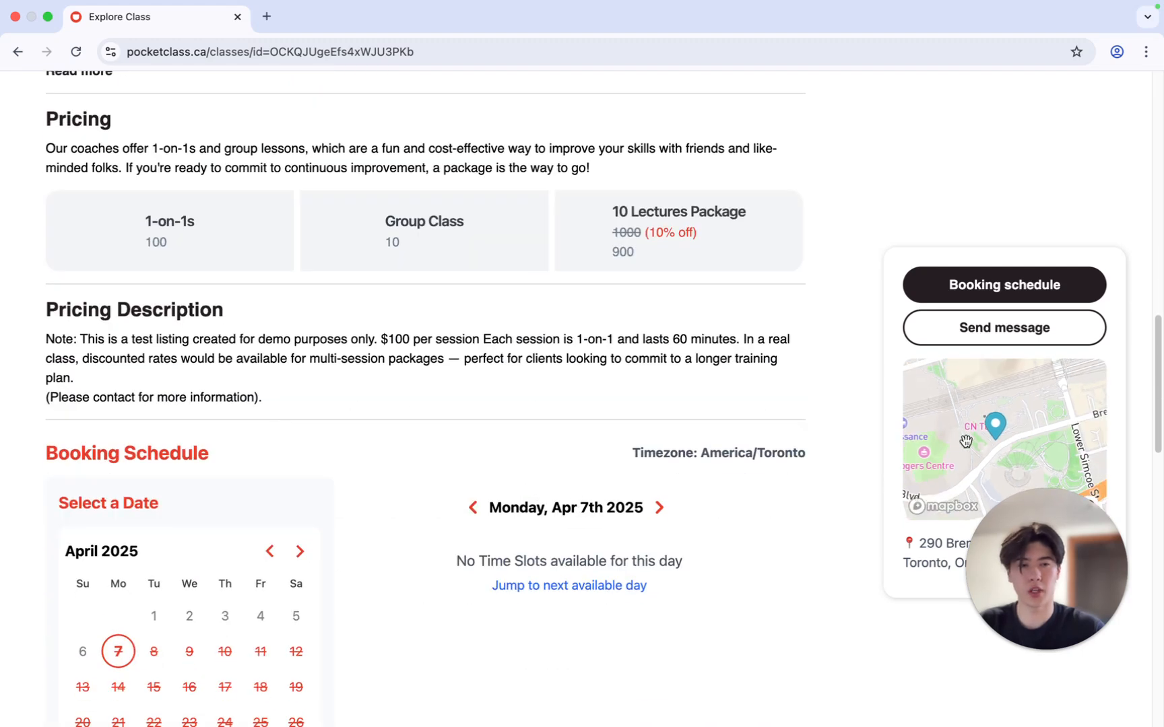
pyautogui.scroll(-10, 672, 444)
pyautogui.scroll(13, 672, 443)
pyautogui.scroll(15, 672, 442)
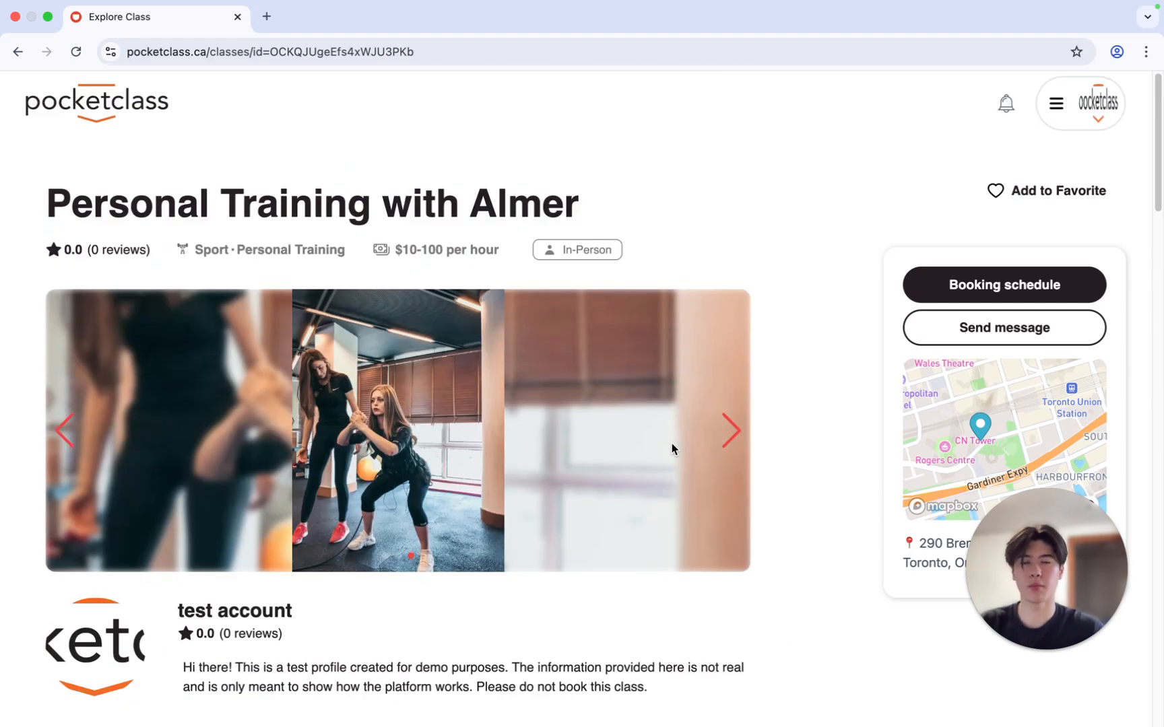